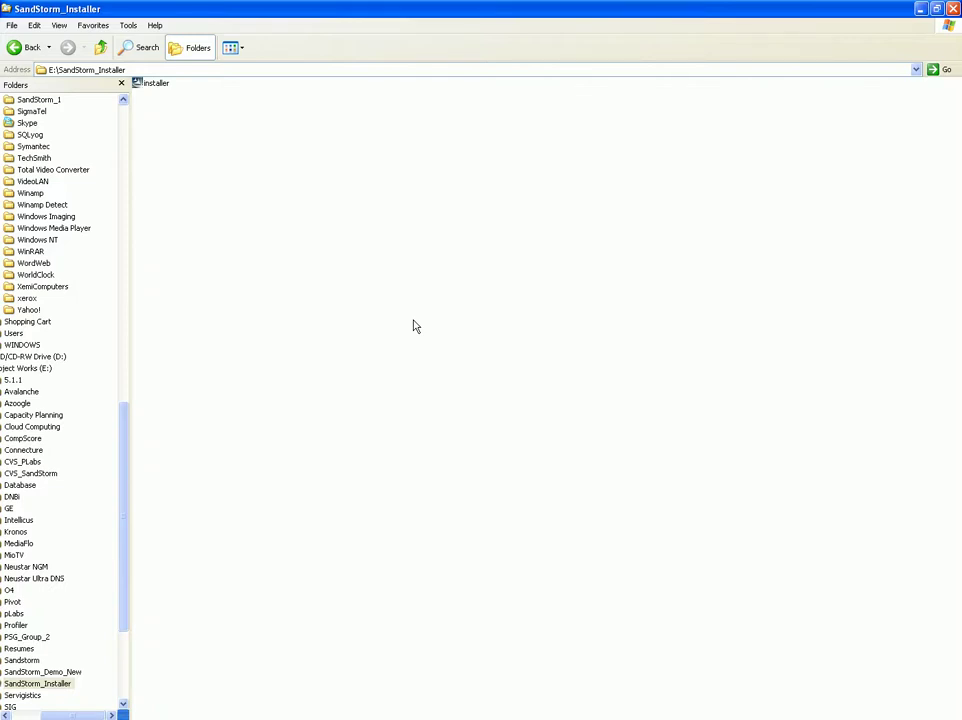
# - Run the SandStorm installer with its default pages into C:\Program Files\SandStorm and start installing
pyautogui.doubleClick(157, 84)
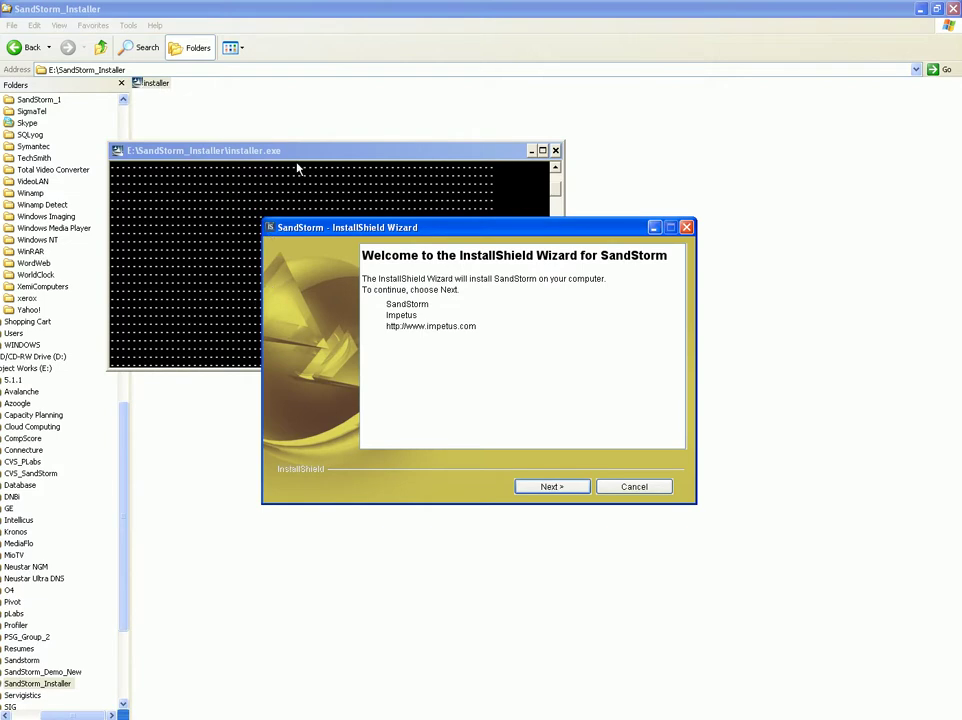
pyautogui.click(547, 487)
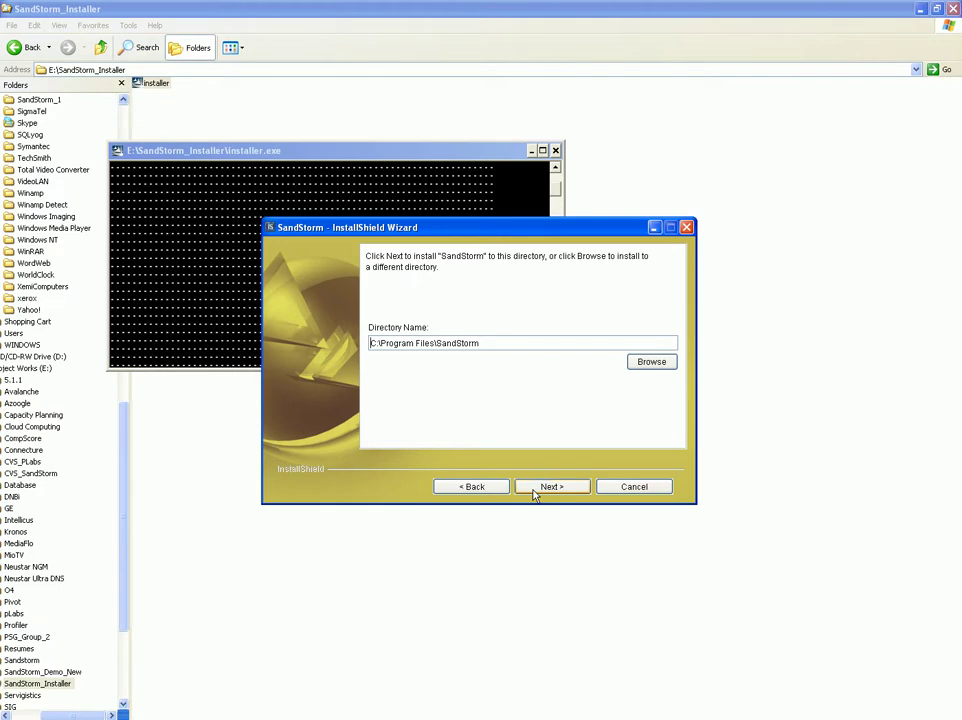
pyautogui.click(537, 489)
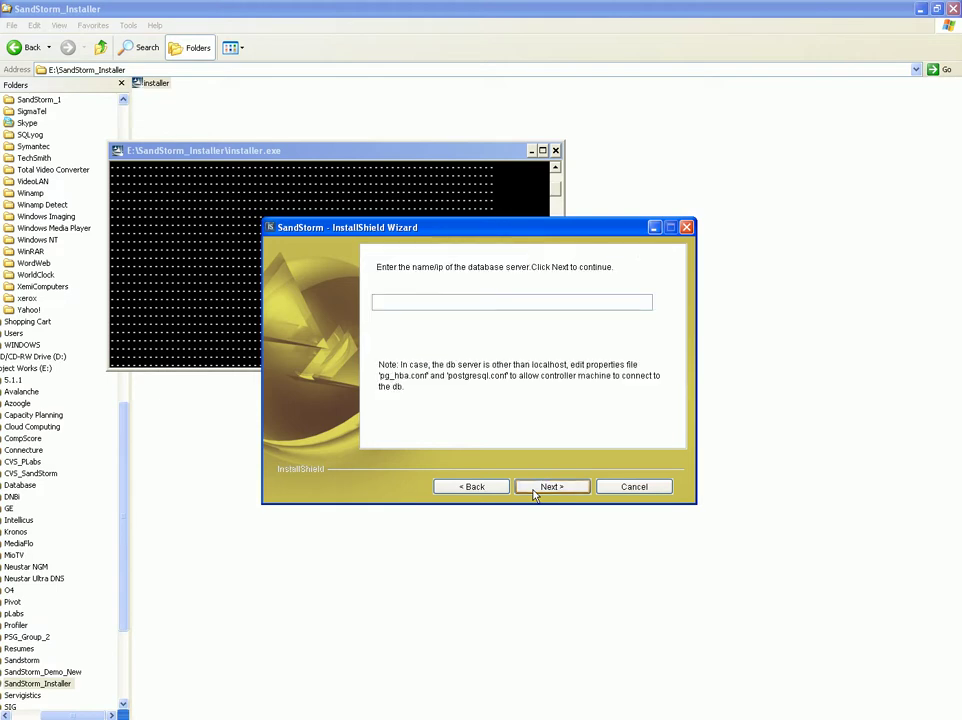
pyautogui.click(541, 489)
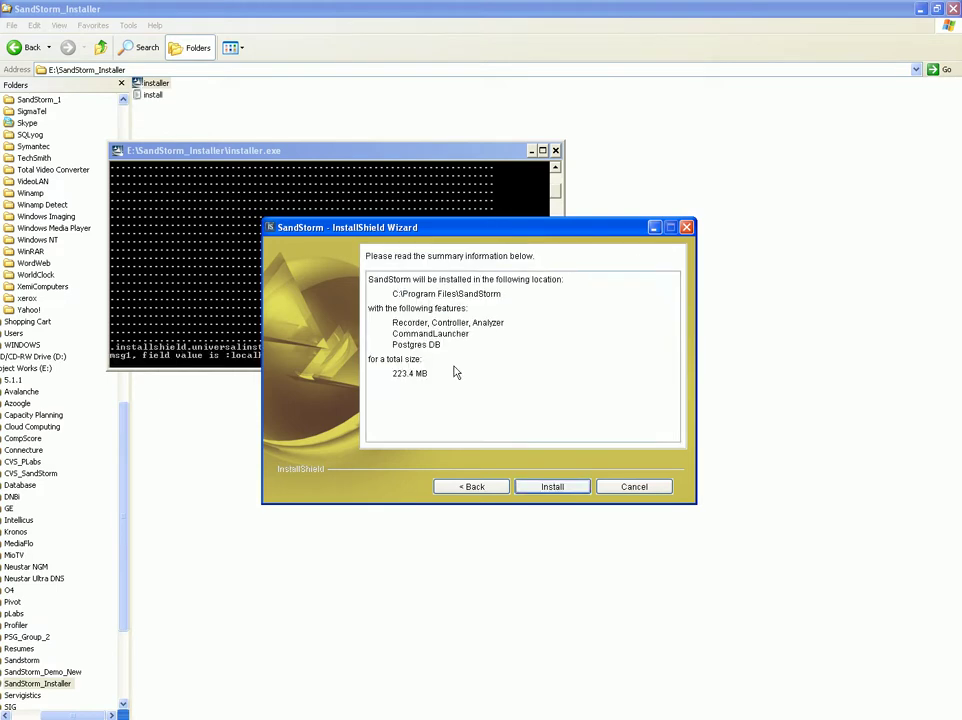
pyautogui.click(551, 488)
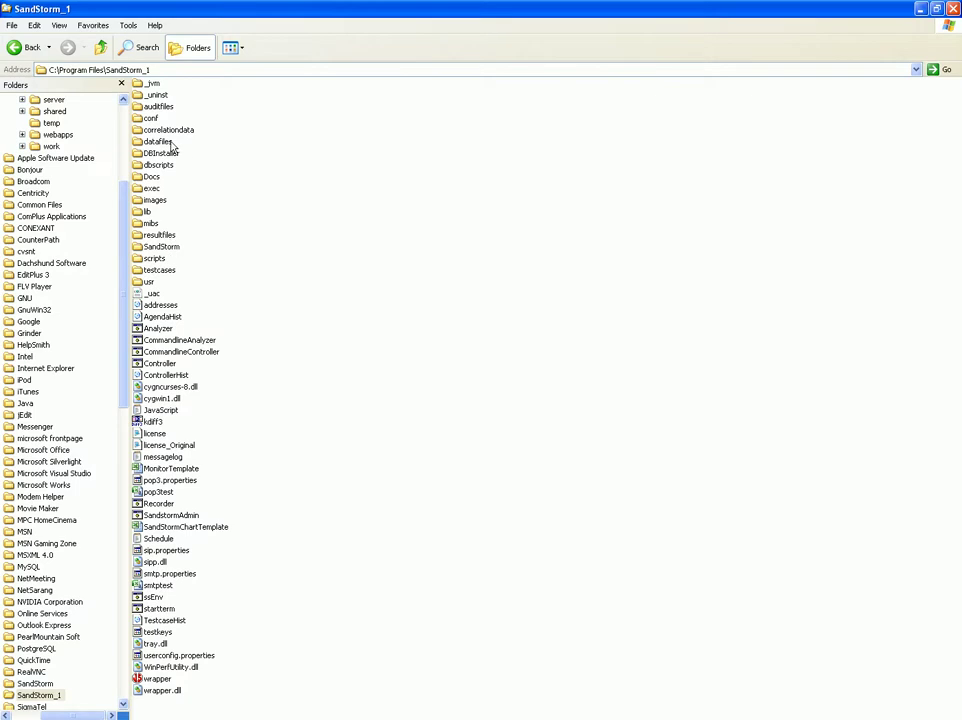
# - Inspect the auditfiles and resultfiles folders and the userconfig.properties file in SandStorm_1
pyautogui.click(166, 106)
pyautogui.click(160, 240)
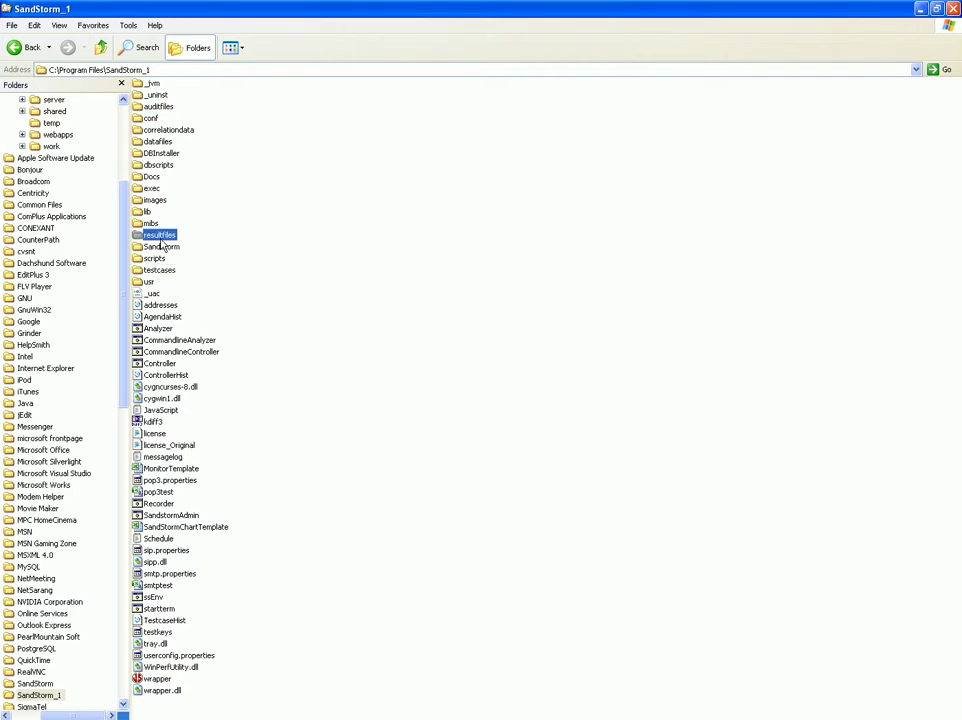
pyautogui.click(209, 659)
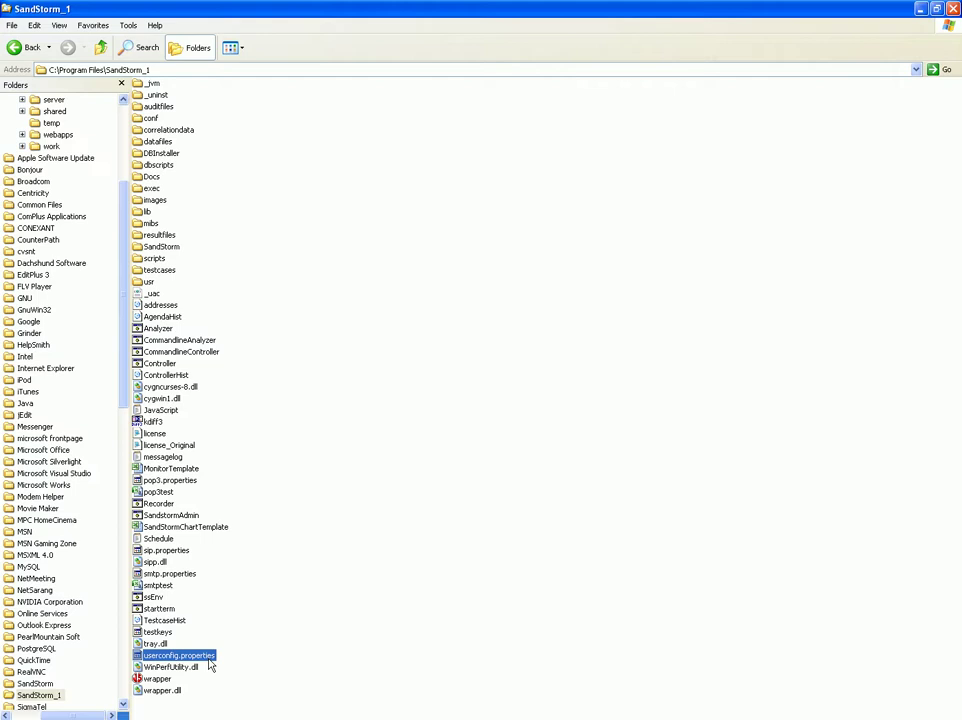
# - Launch the Recorder from Start > All Programs > SandStorm
pyautogui.moveTo(36, 711)
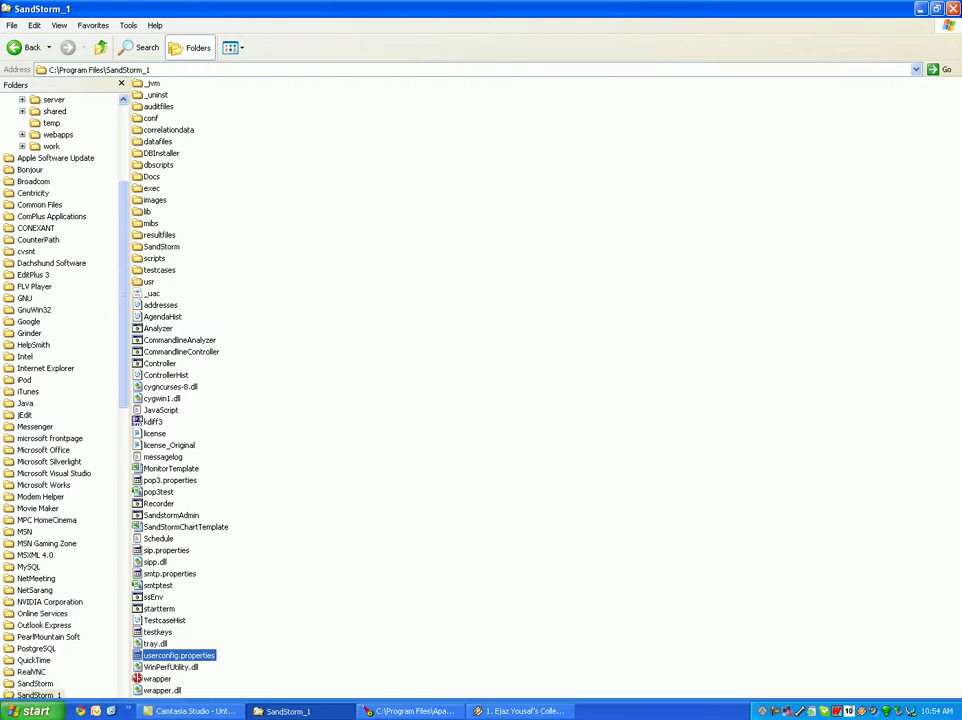
pyautogui.click(36, 711)
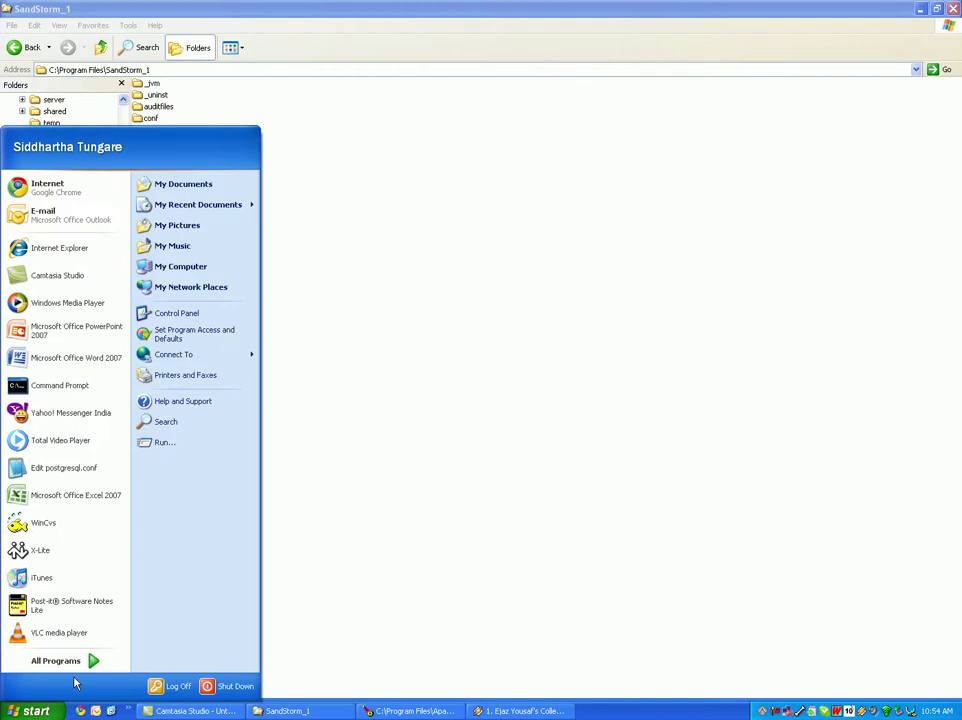
pyautogui.moveTo(90, 665)
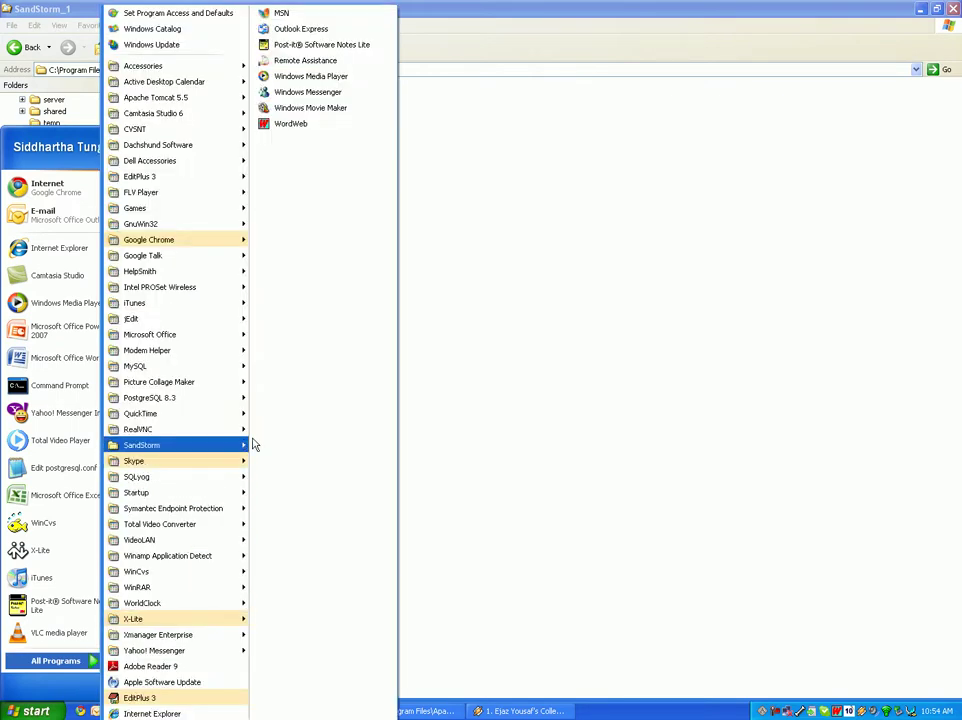
pyautogui.moveTo(250, 445)
pyautogui.click(280, 476)
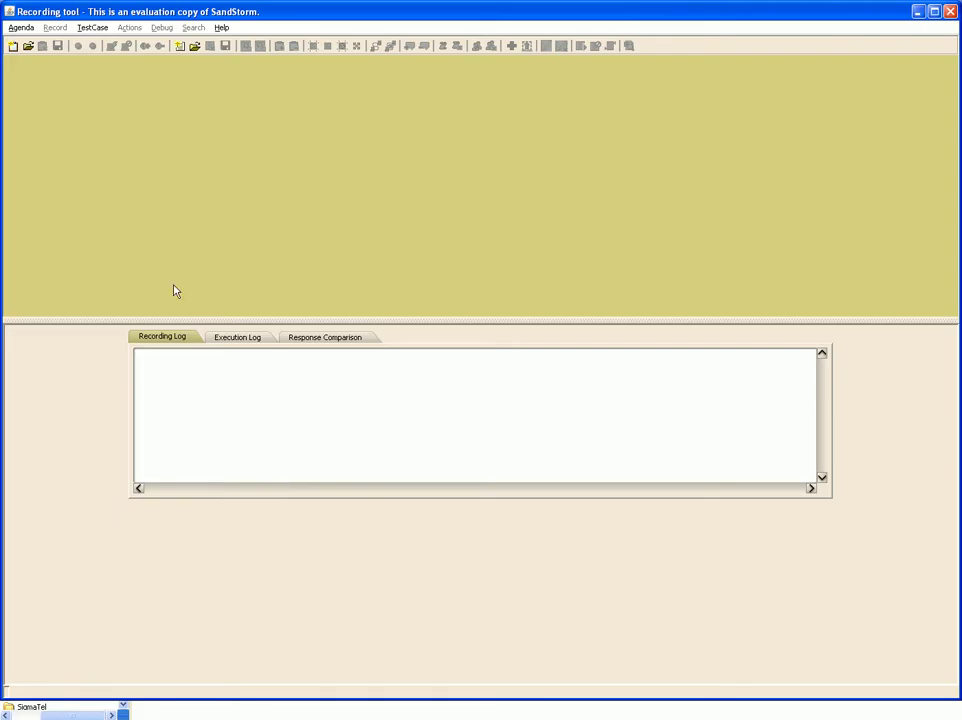
# - Create a new agenda named Demo_6
pyautogui.click(12, 46)
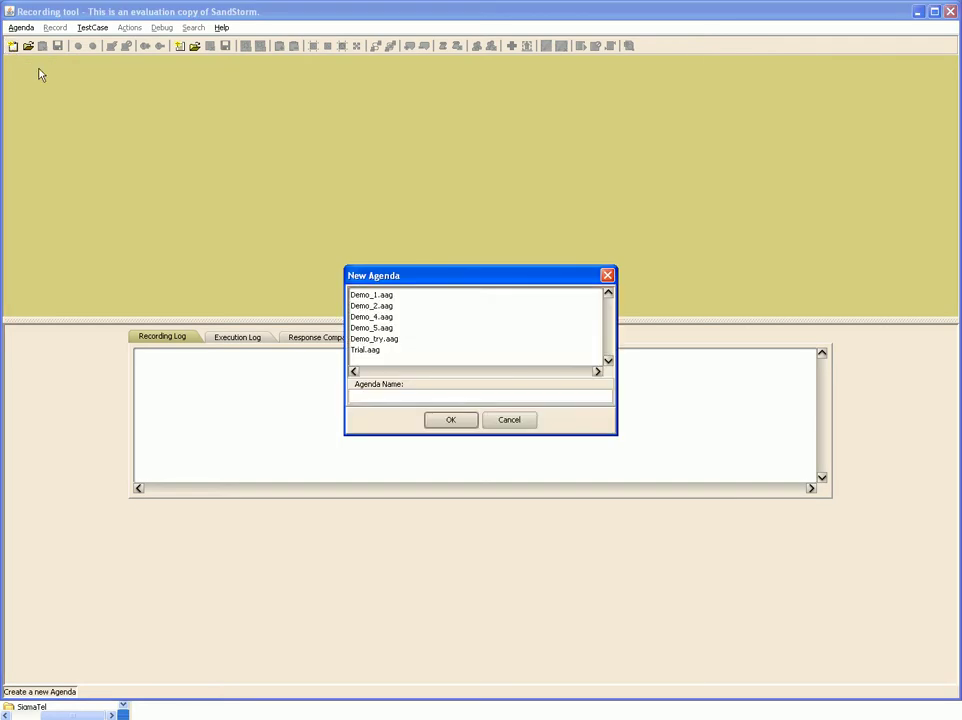
pyautogui.write('Damo_6')
pyautogui.press('Return')
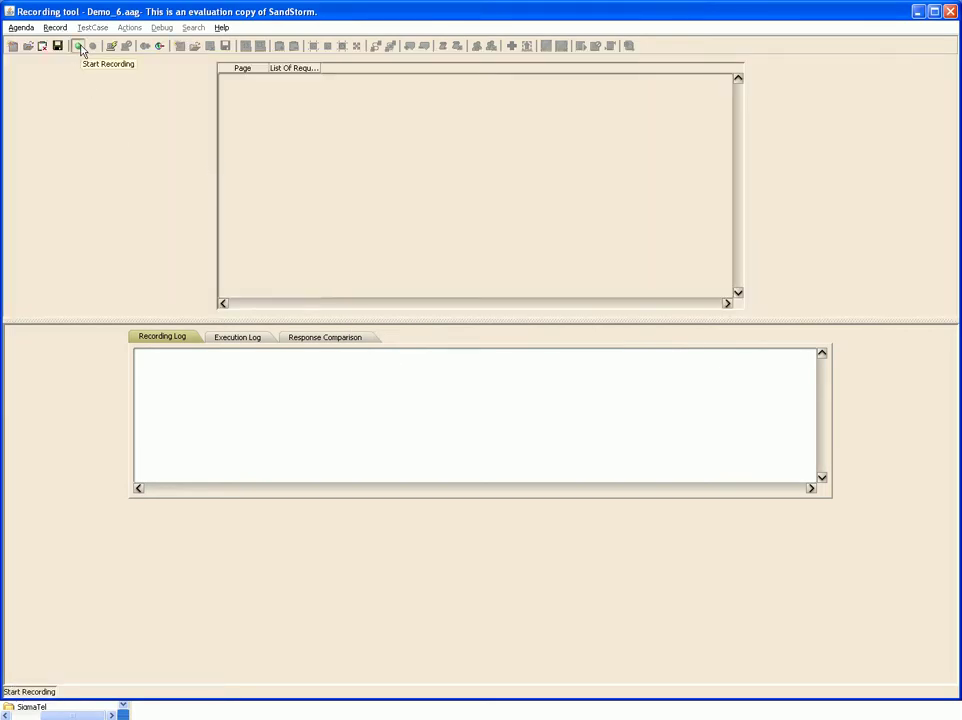
# - Start a recording session with automatic browser launch enabled
pyautogui.click(78, 47)
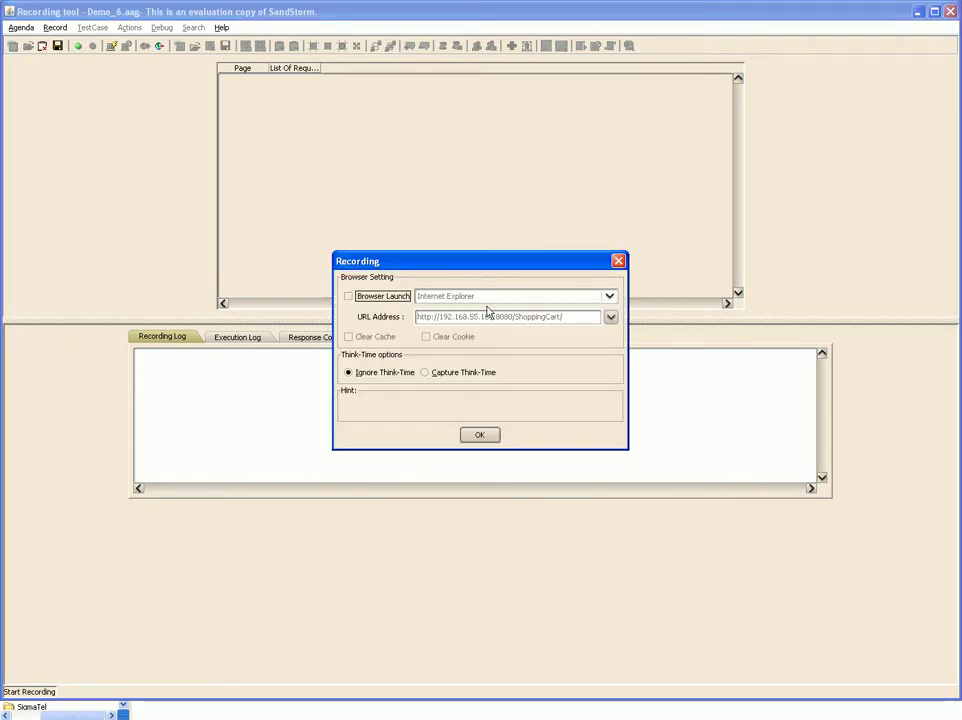
pyautogui.click(350, 296)
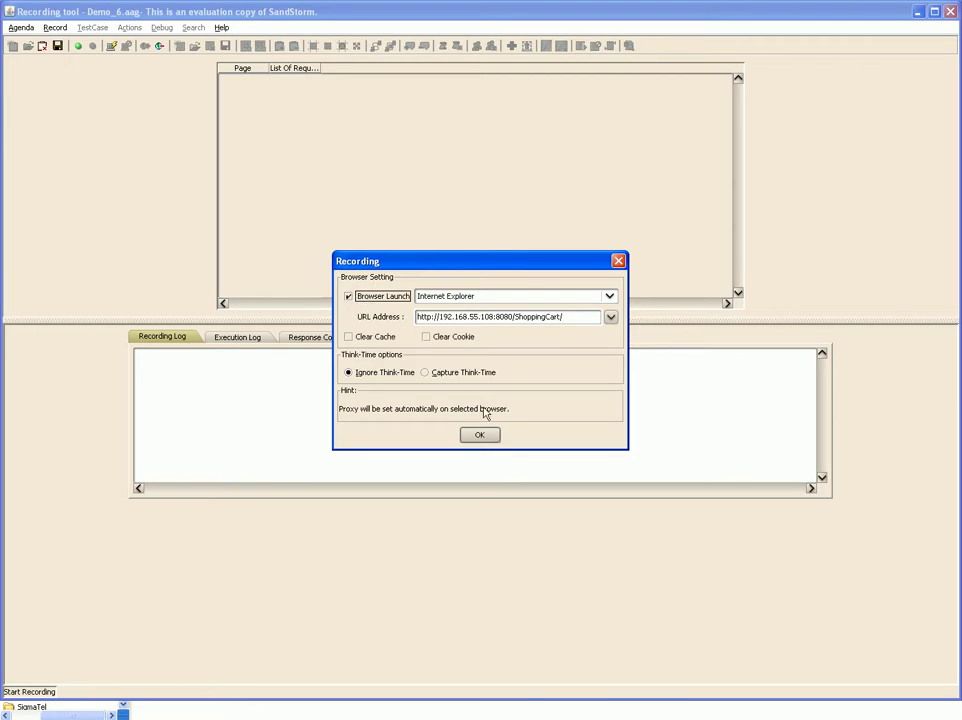
pyautogui.click(488, 441)
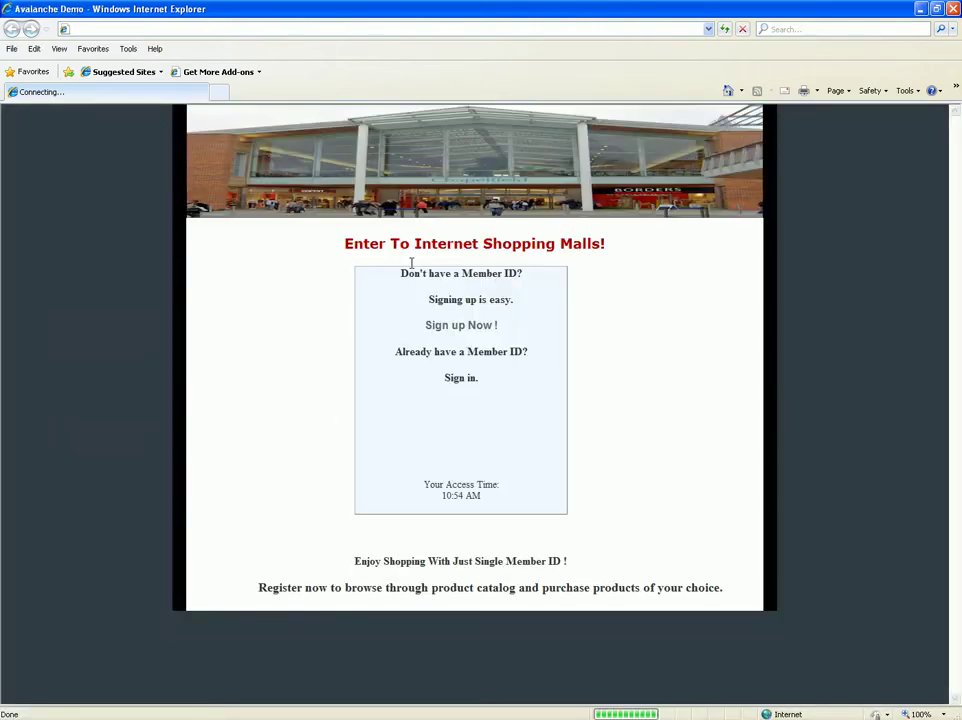
# - Return to the Recorder and scroll up through the captured ShoppingCart requests
pyautogui.hotkey('alt', 'Tab')
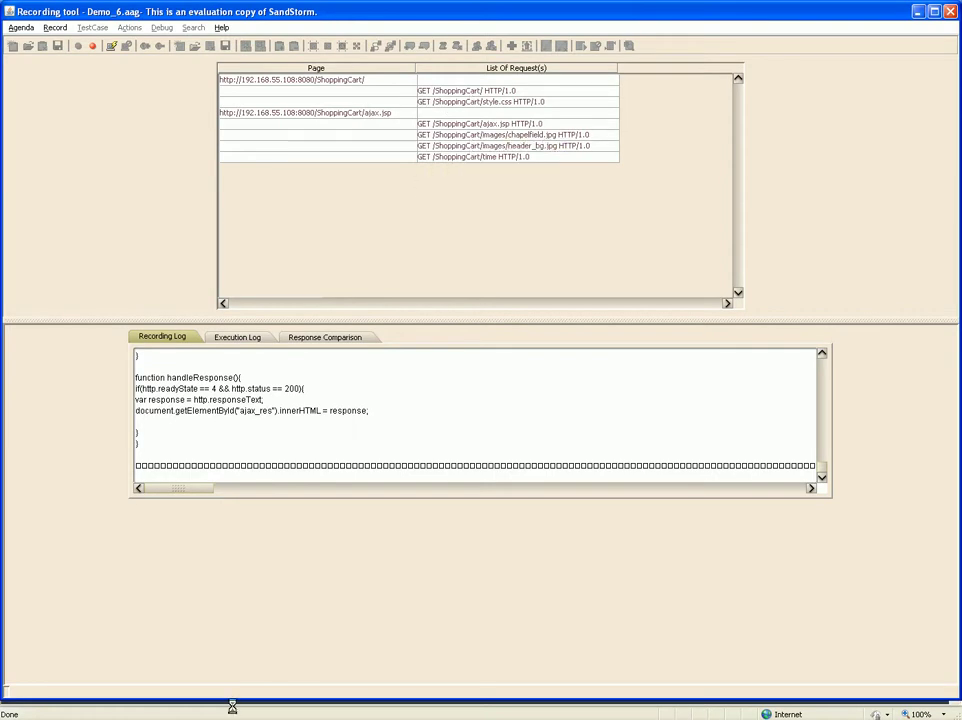
pyautogui.scroll(10, 268, 456)
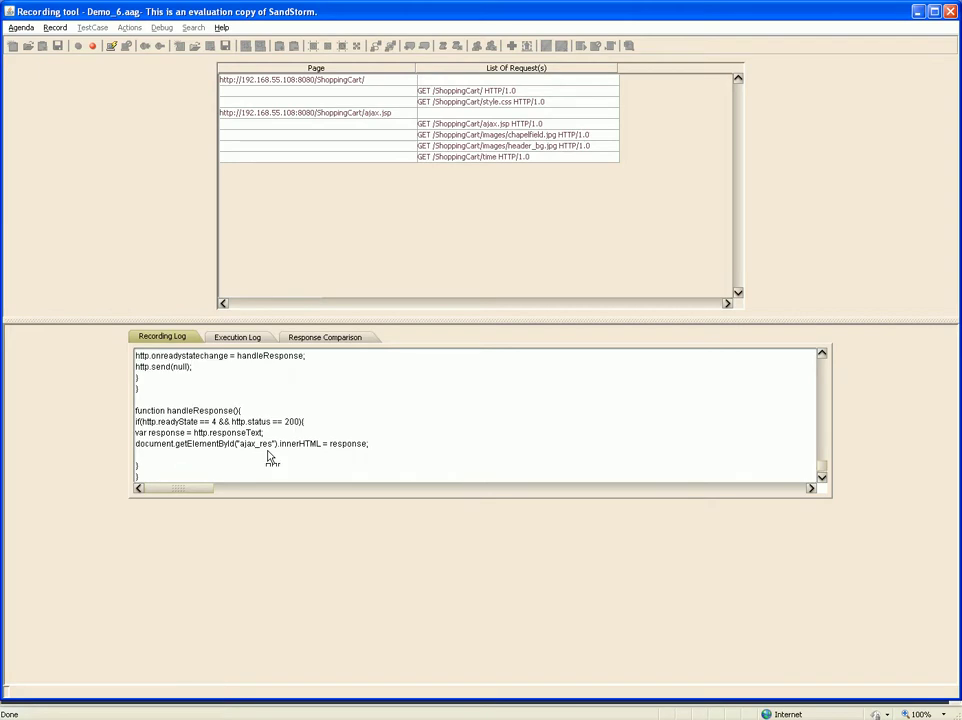
pyautogui.scroll(5, 268, 456)
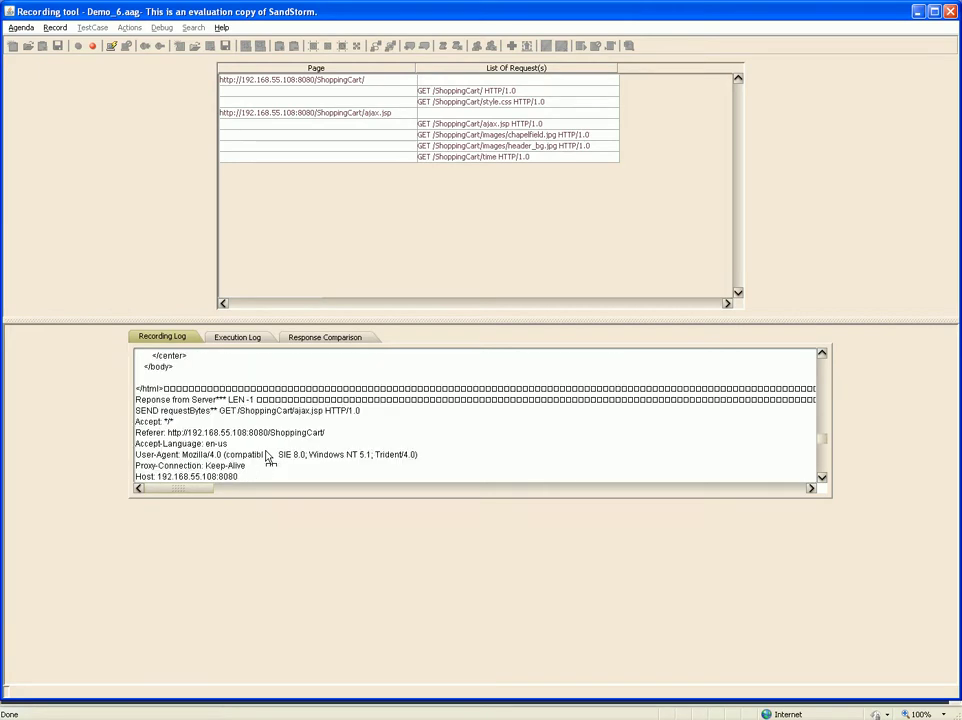
# - Begin a transaction named Login
pyautogui.click(112, 48)
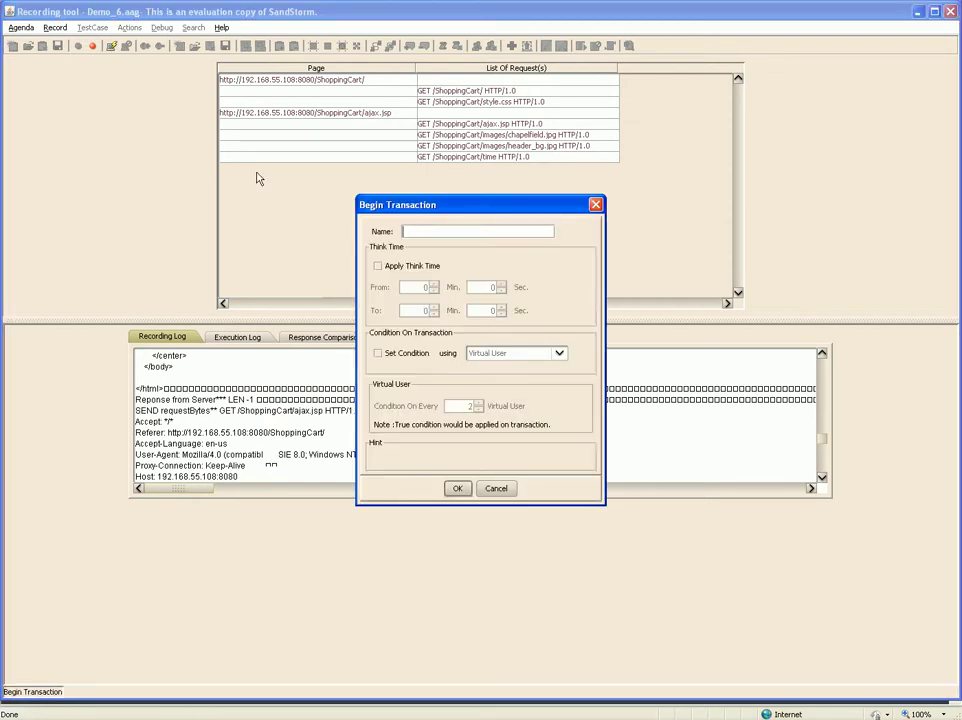
pyautogui.write('Login')
pyautogui.press('Return')
# - In Internet Explorer, sign in to the shopping site with the member ID and password
pyautogui.hotkey('alt', 'Tab')
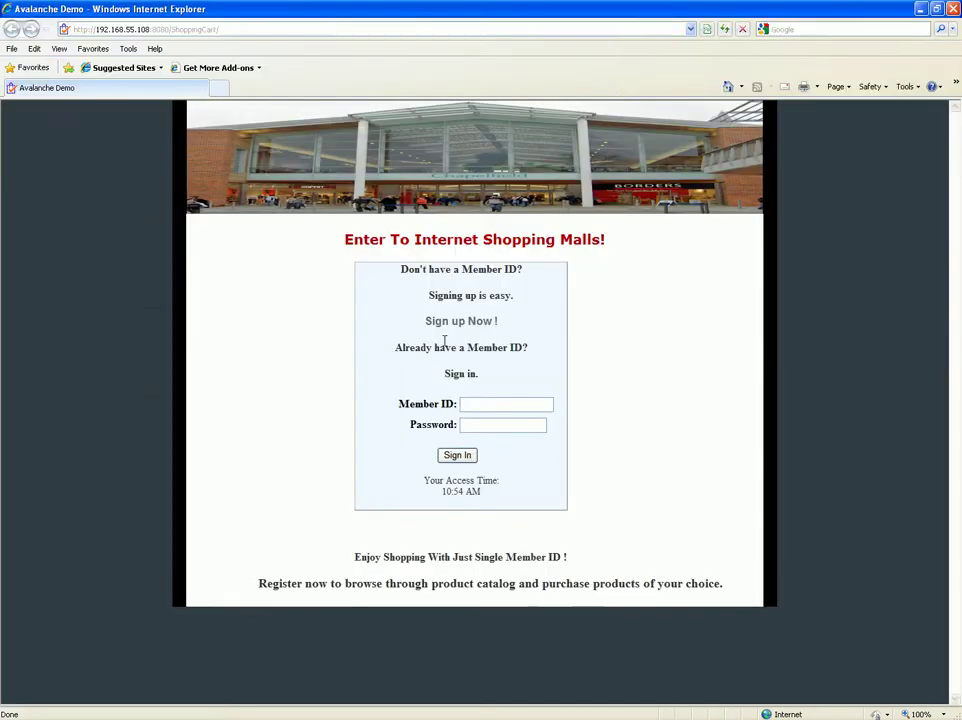
pyautogui.click(544, 403)
pyautogui.write('user1')
pyautogui.press('Tab')
pyautogui.write('123')
pyautogui.press('Return')
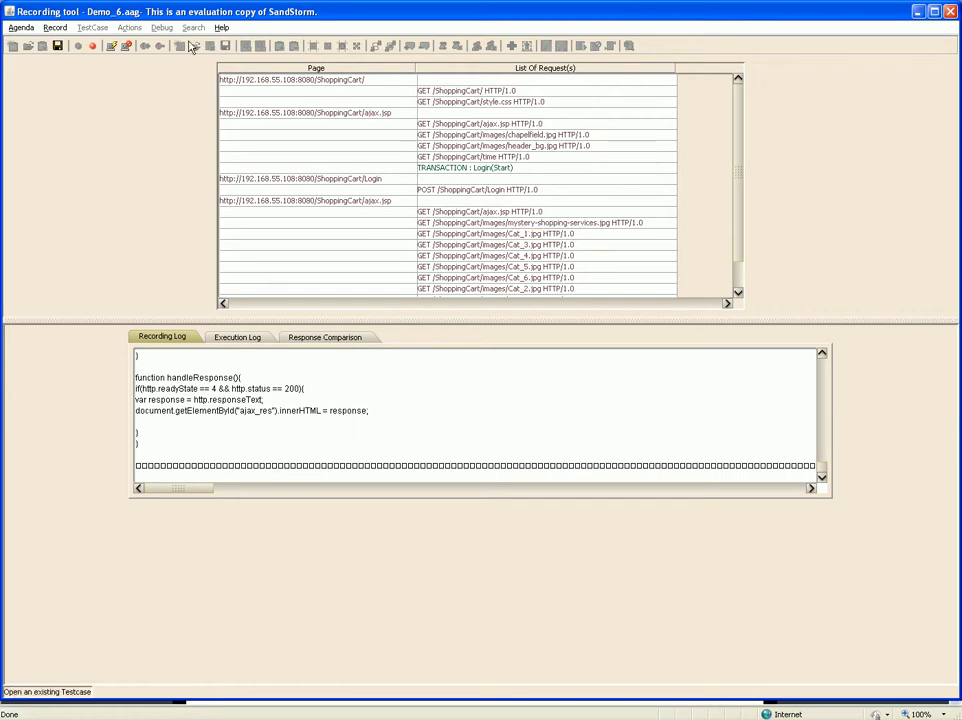
# - Close the Login transaction, halt the recording session and save agenda Demo_6
pyautogui.click(127, 47)
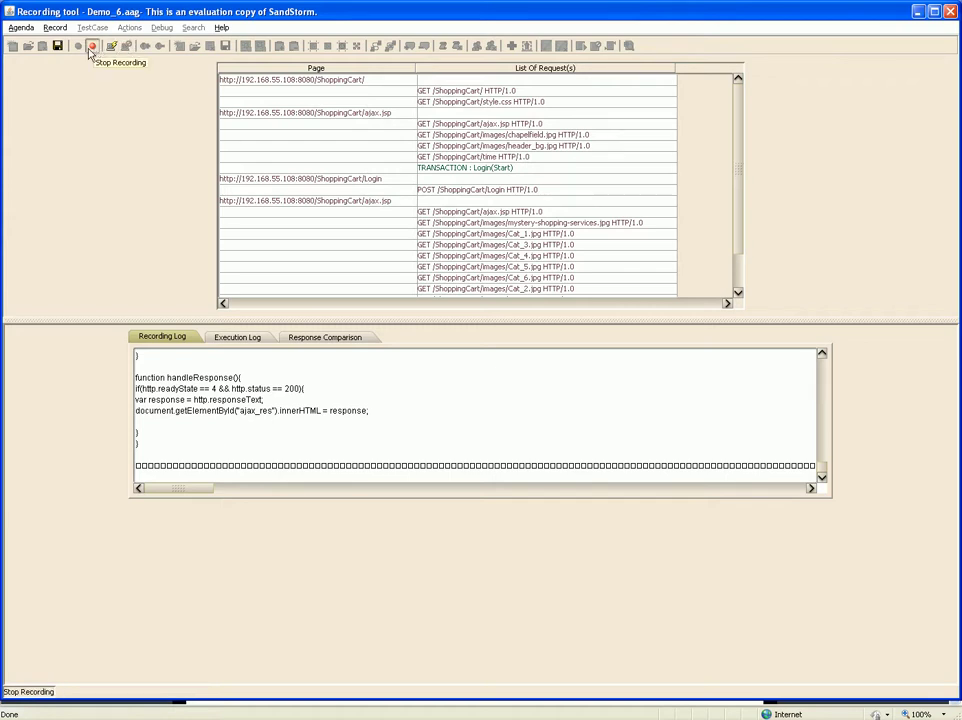
pyautogui.click(89, 51)
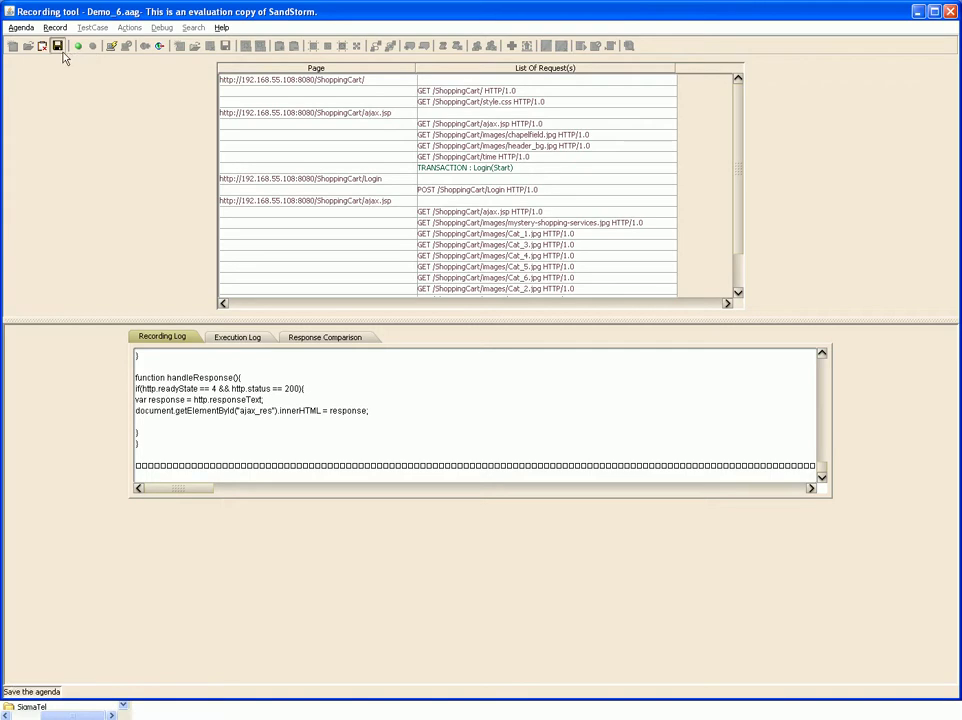
pyautogui.click(58, 47)
# - Close the Demo_6 agenda and dismiss the open-test-case dialog
pyautogui.click(43, 48)
pyautogui.click(43, 48)
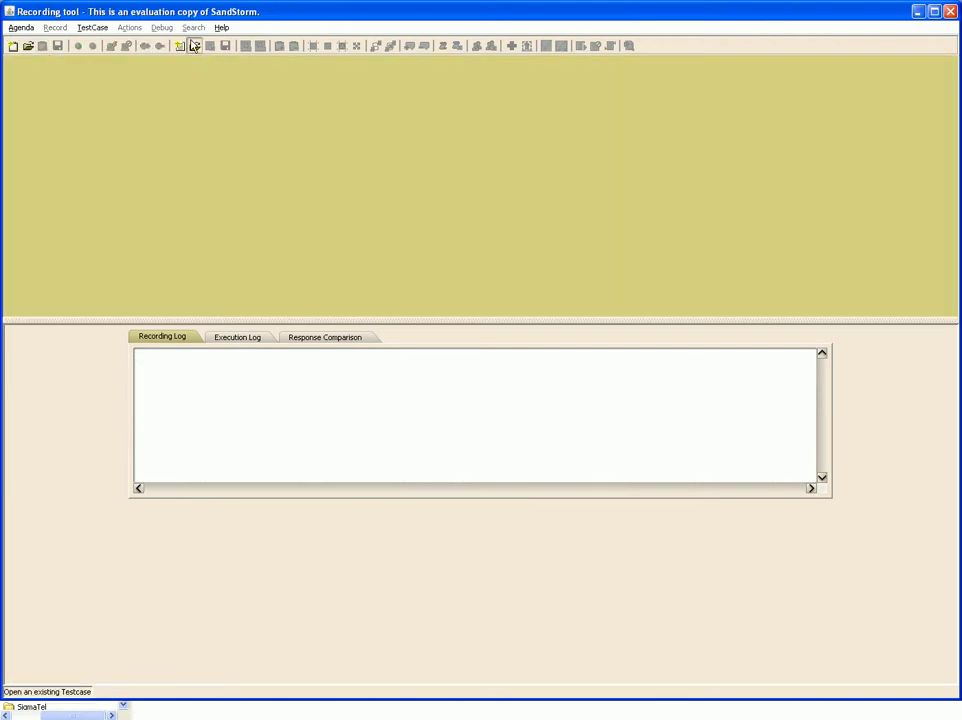
pyautogui.click(195, 46)
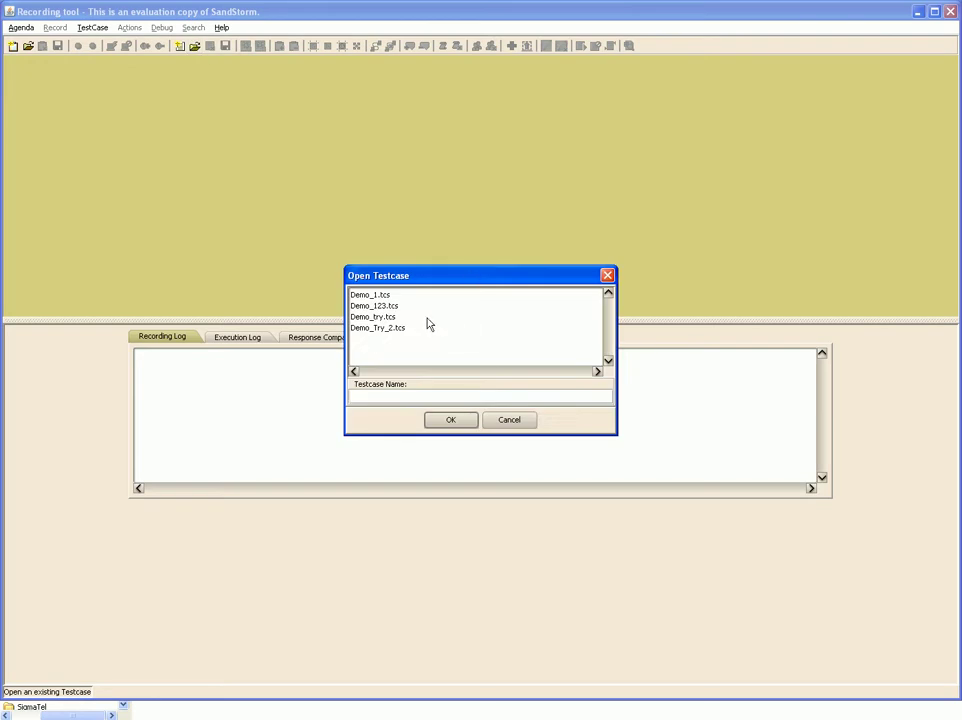
pyautogui.click(506, 421)
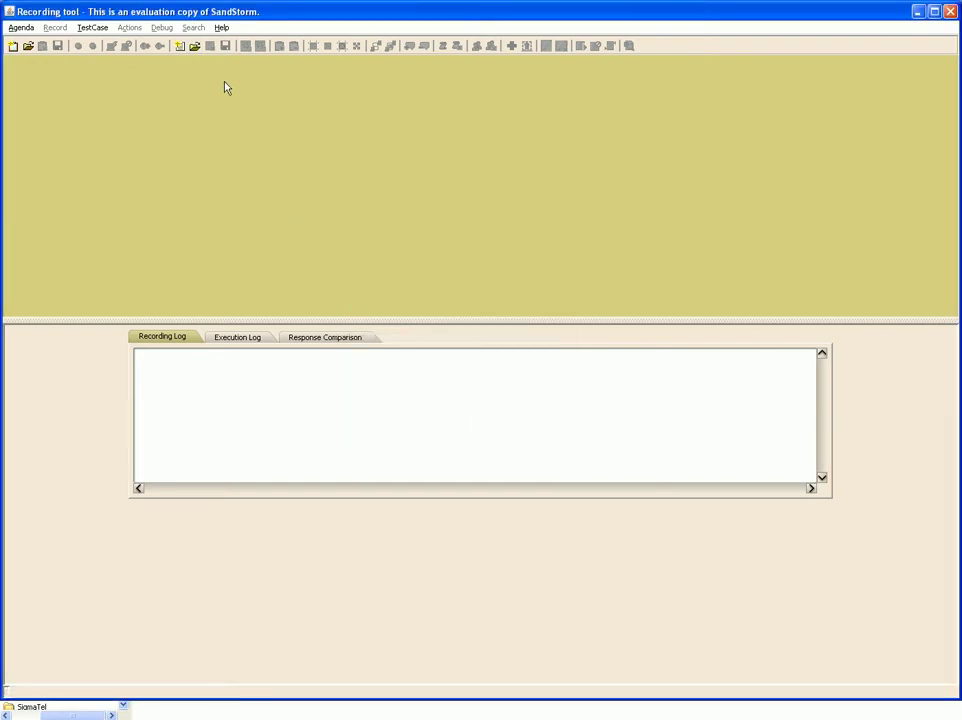
# - Create a new test case named Test_1
pyautogui.click(181, 47)
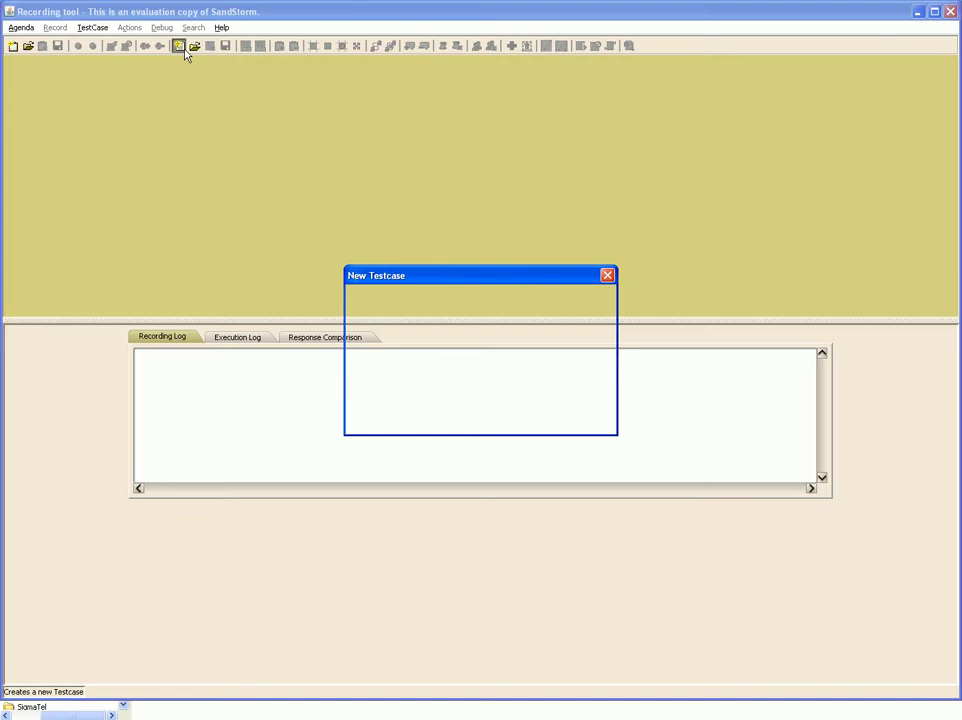
pyautogui.write('Te')
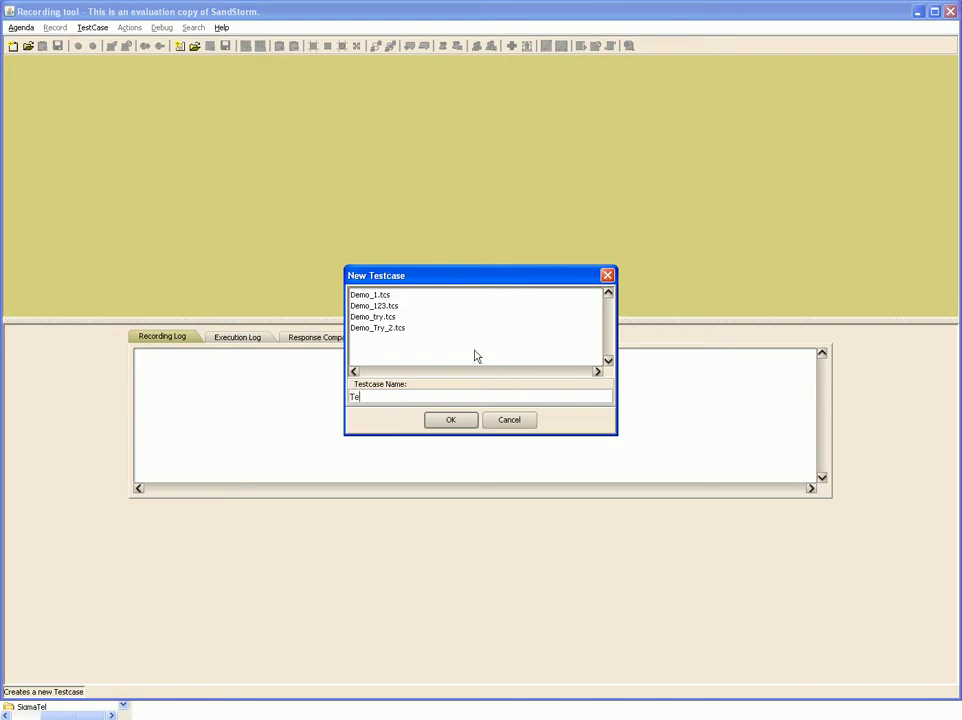
pyautogui.write('st_1')
pyautogui.press('Return')
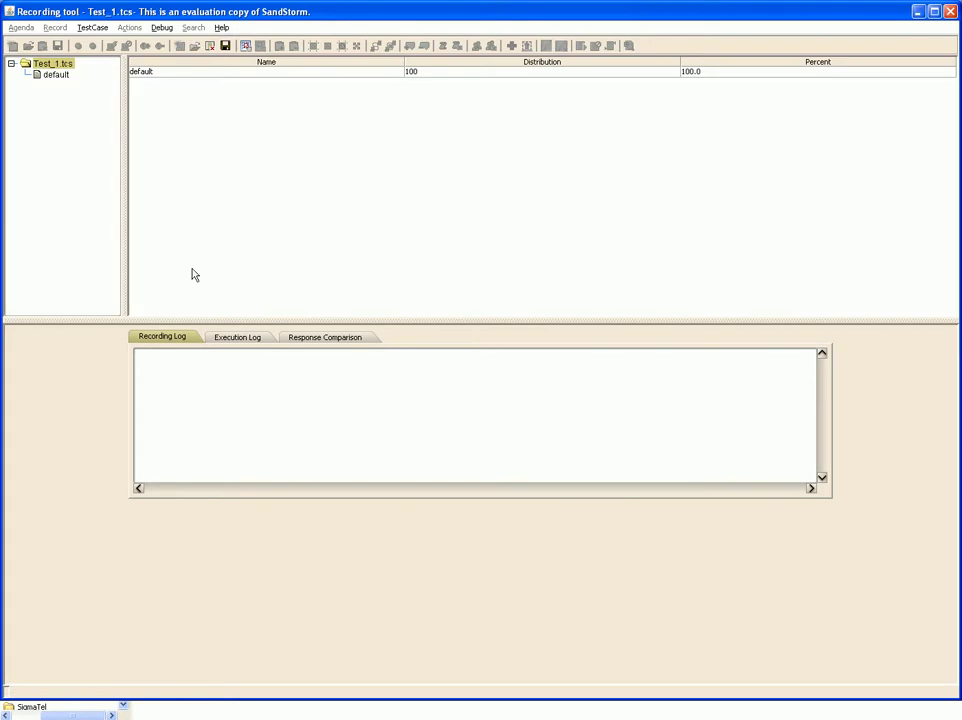
# - Add the Demo_6.aag agenda to Test_1's default group
pyautogui.click(48, 75)
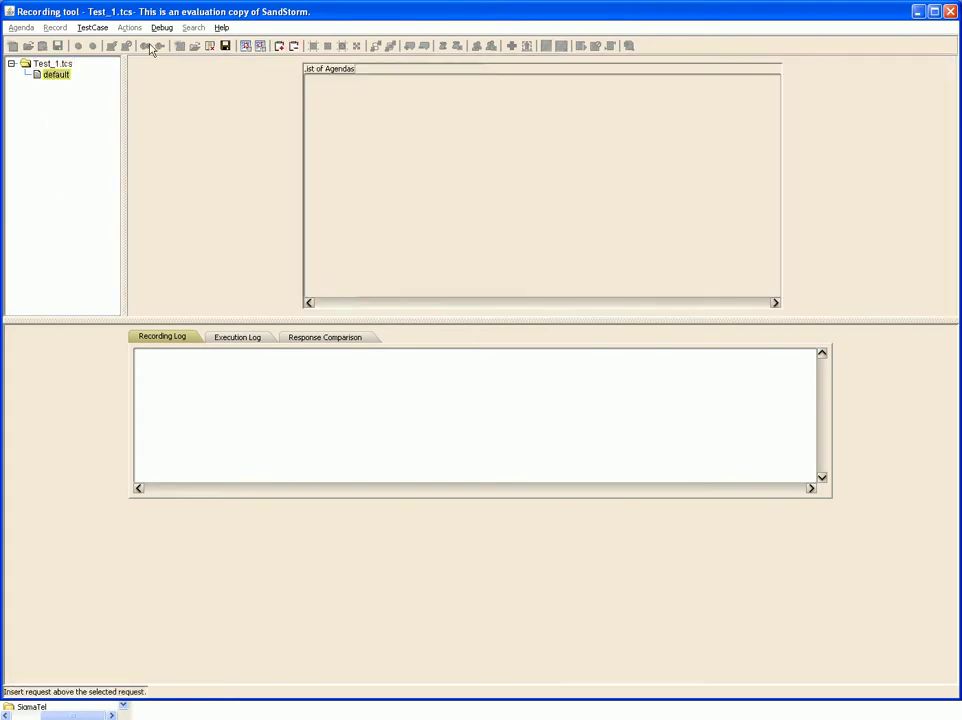
pyautogui.click(279, 46)
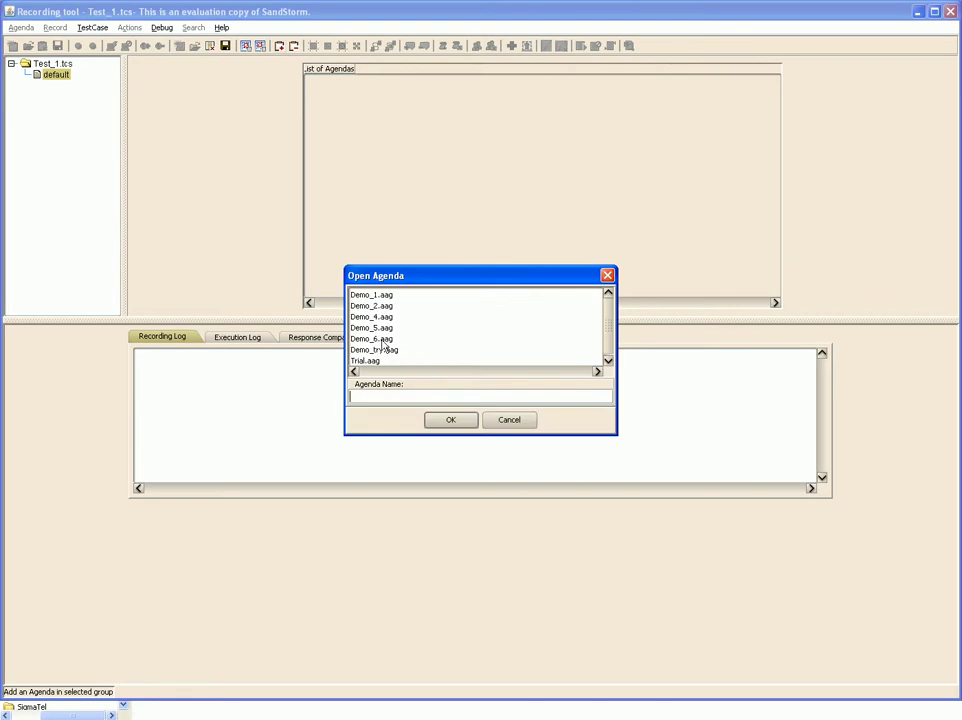
pyautogui.click(386, 340)
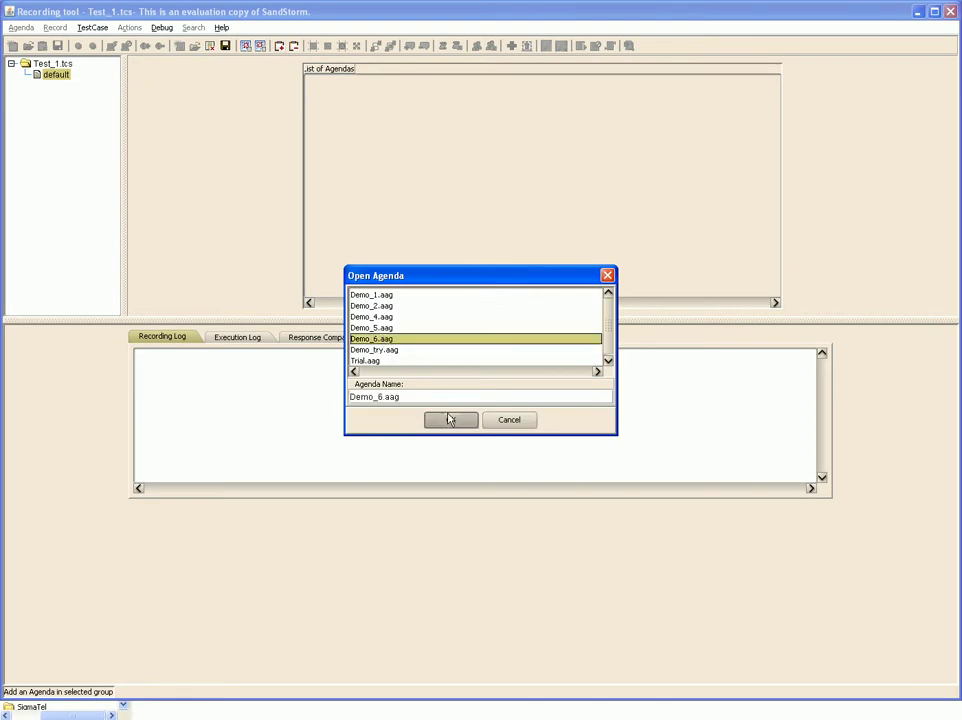
pyautogui.click(449, 419)
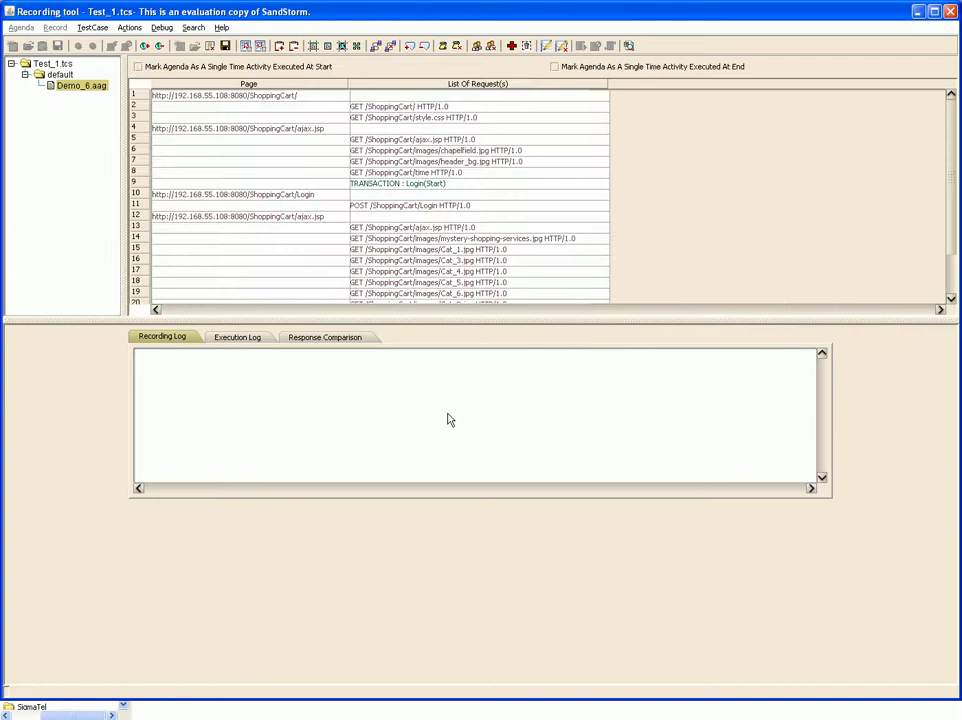
# - Mark the passwd parameter of row 11's POST /ShoppingCart/Login request for dynamic modification
pyautogui.click(454, 207)
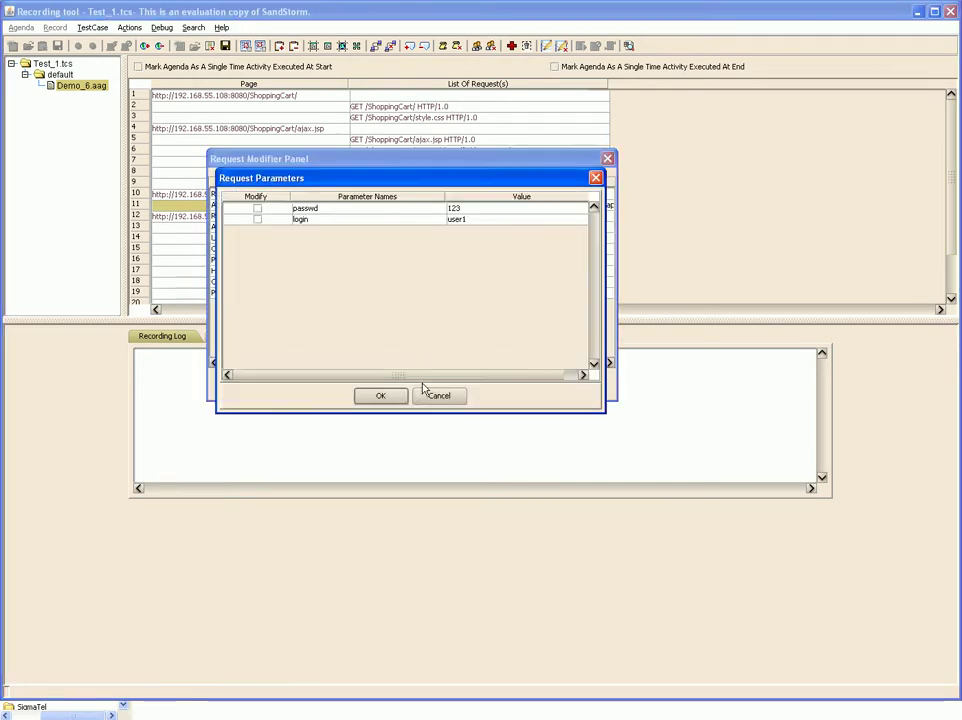
pyautogui.click(259, 213)
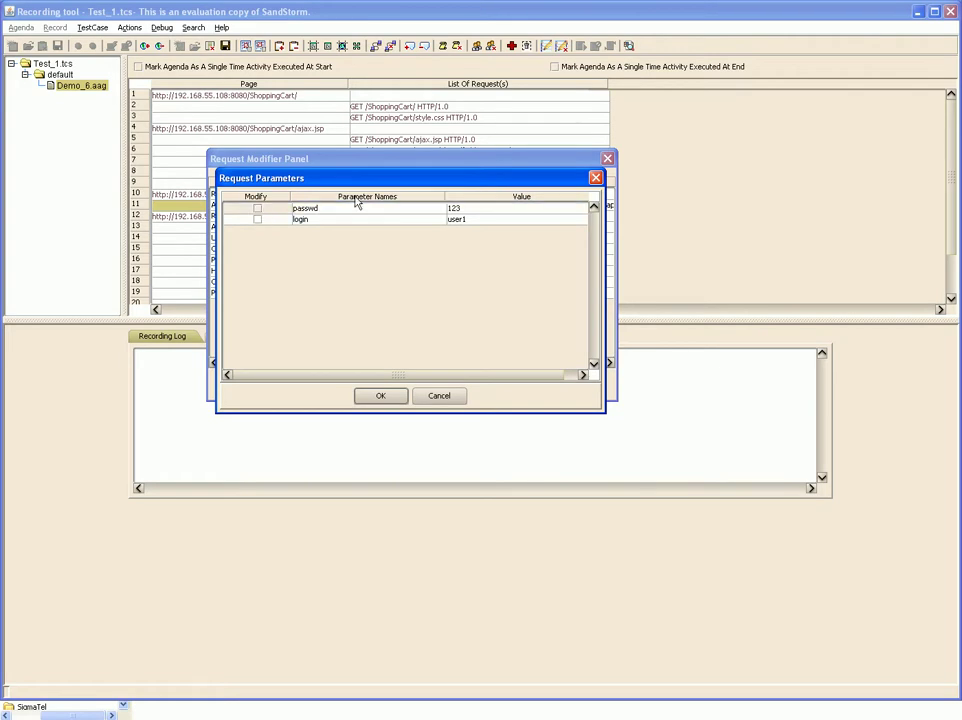
pyautogui.press('space')
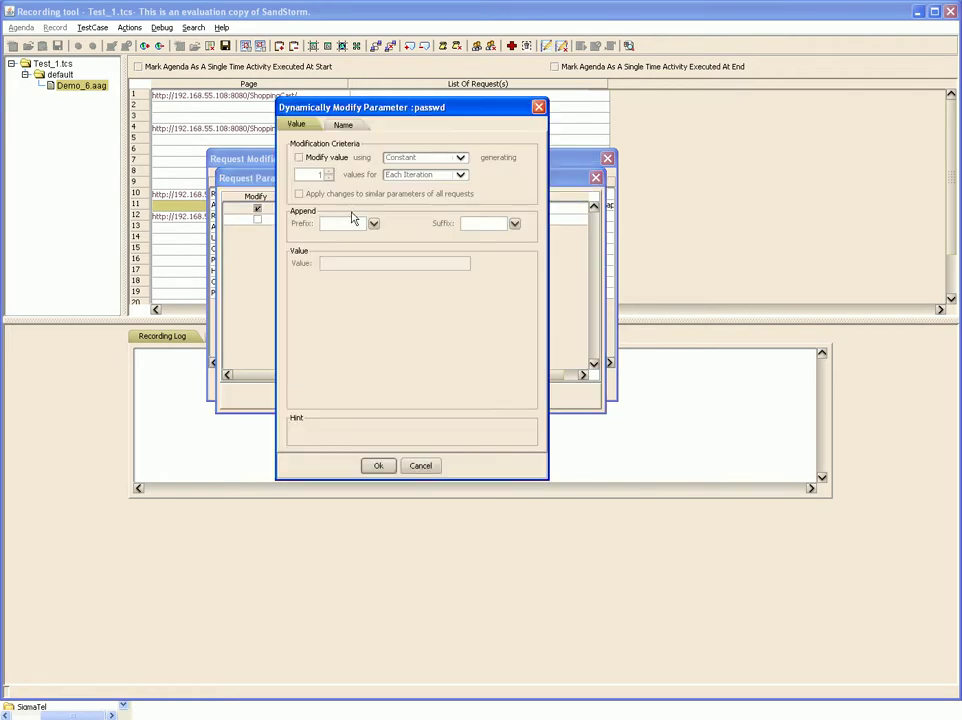
# - Turn on Modify value for passwd, keeping Constant as the generation method
pyautogui.click(306, 163)
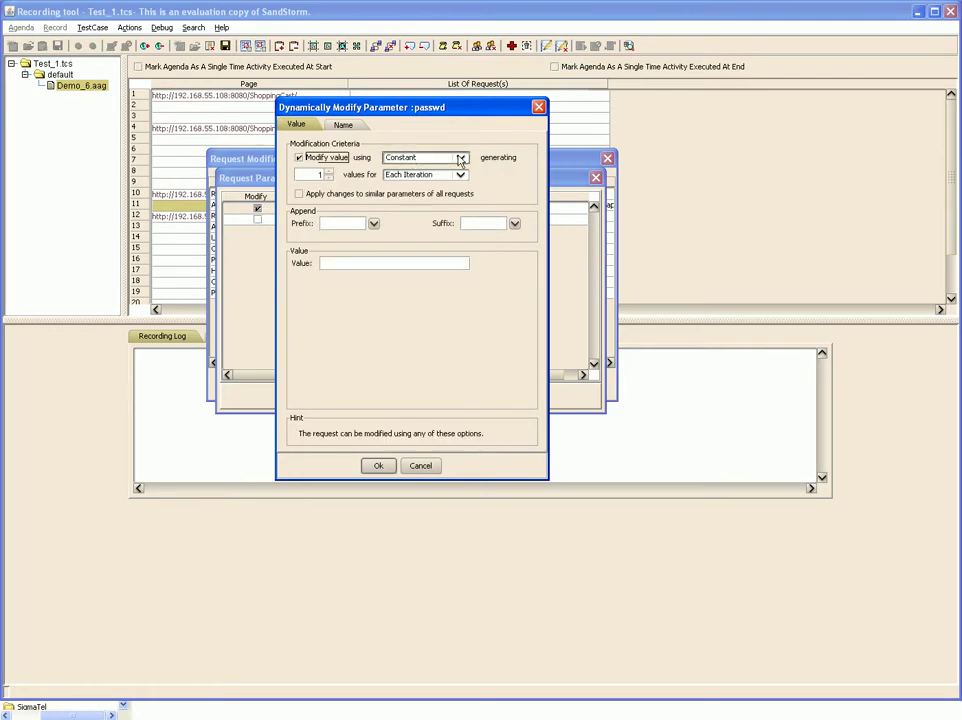
pyautogui.click(460, 158)
pyautogui.click(460, 170)
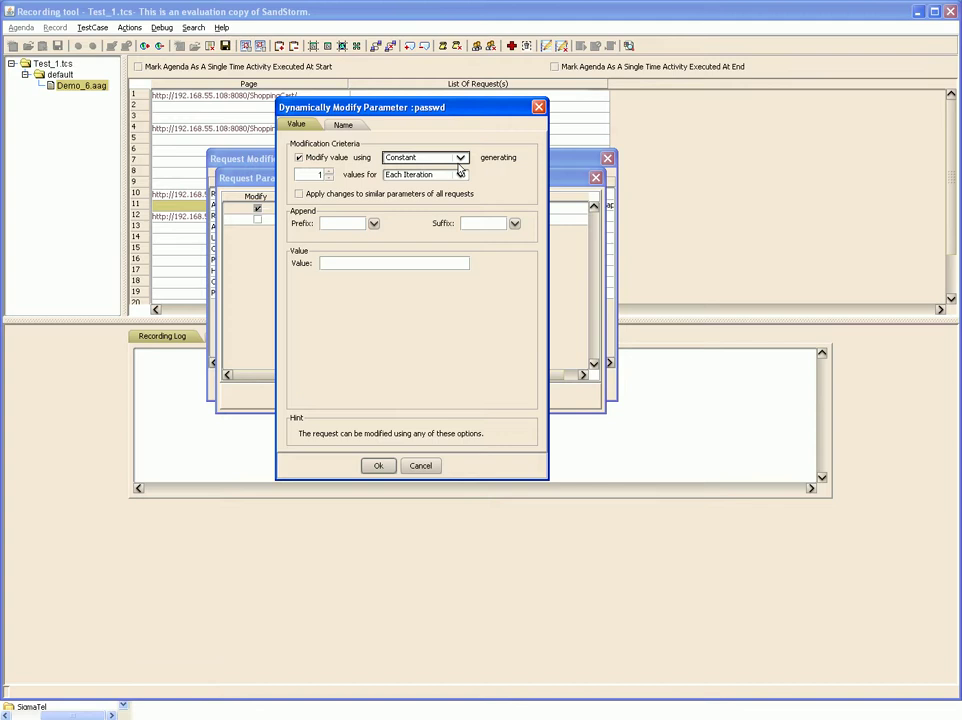
# - Cancel the passwd modification dialog and save the Test_1 test case
pyautogui.click(423, 466)
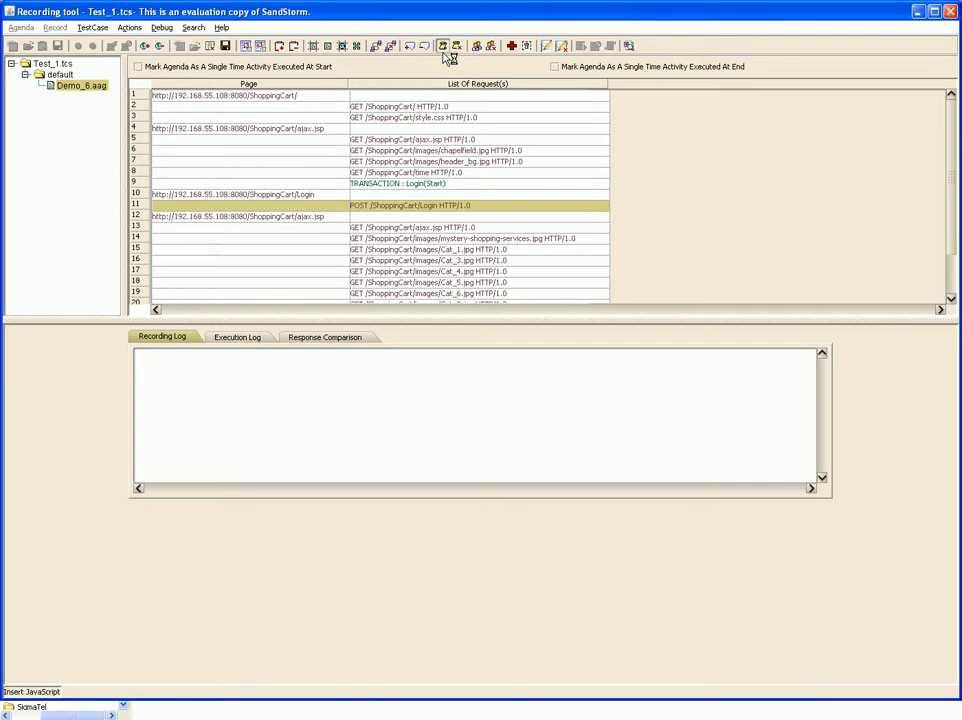
pyautogui.click(227, 47)
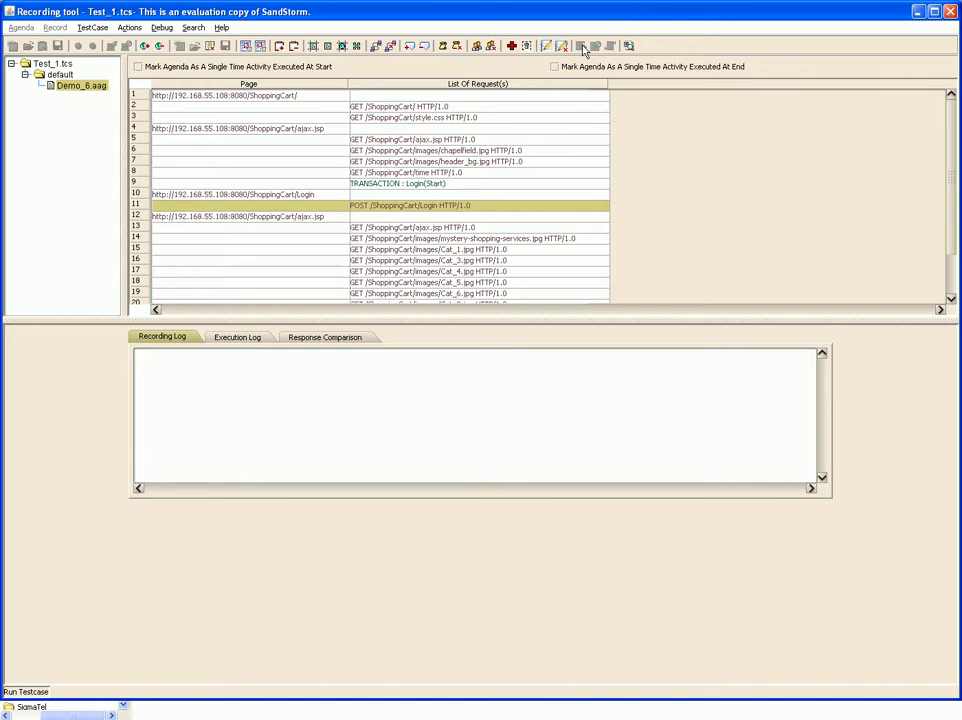
# - Launch SandStorm Controller from Start > All Programs > SandStorm
pyautogui.moveTo(200, 712)
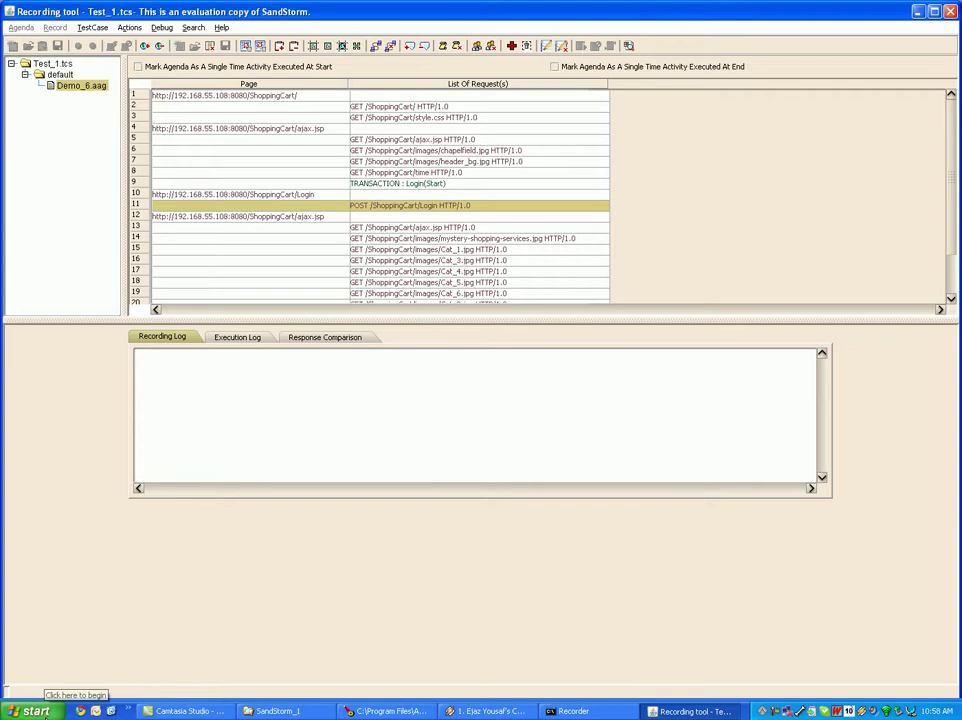
pyautogui.click(35, 711)
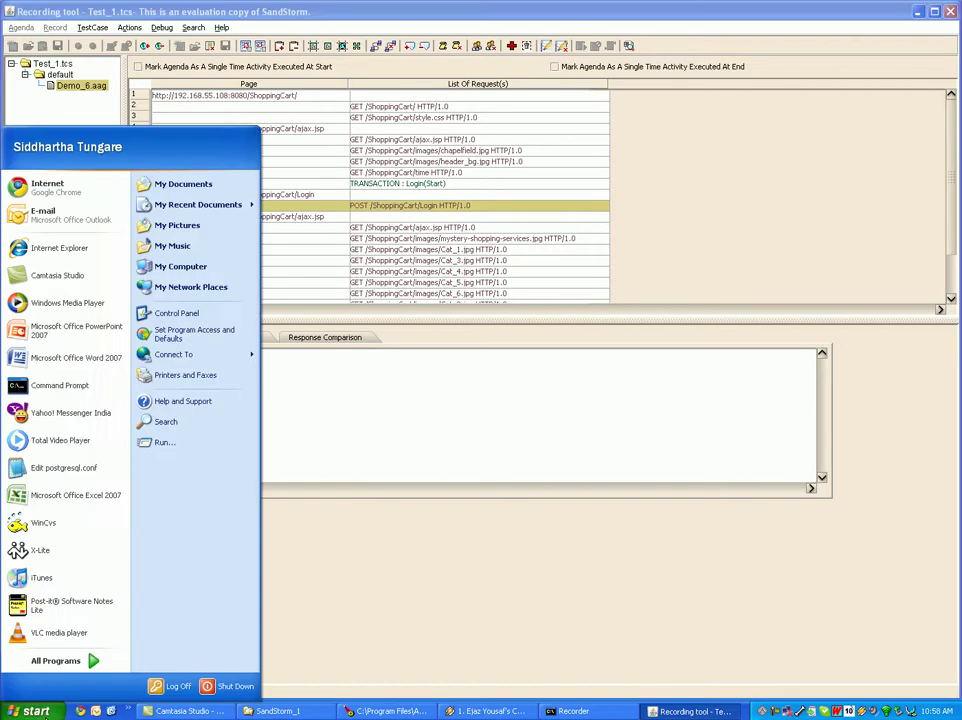
pyautogui.click(93, 661)
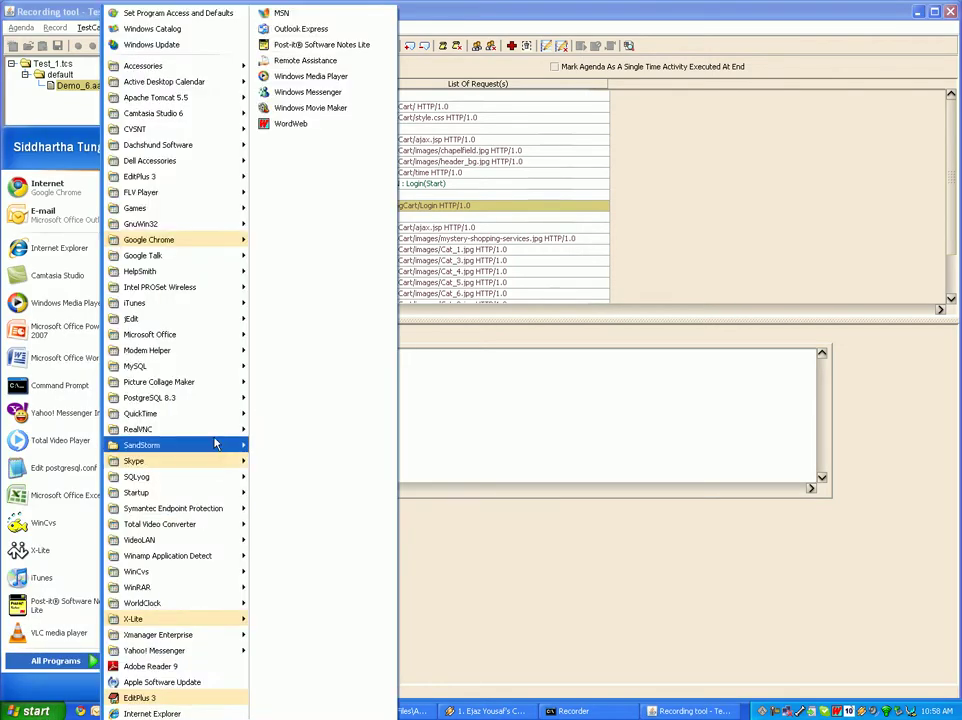
pyautogui.moveTo(227, 444)
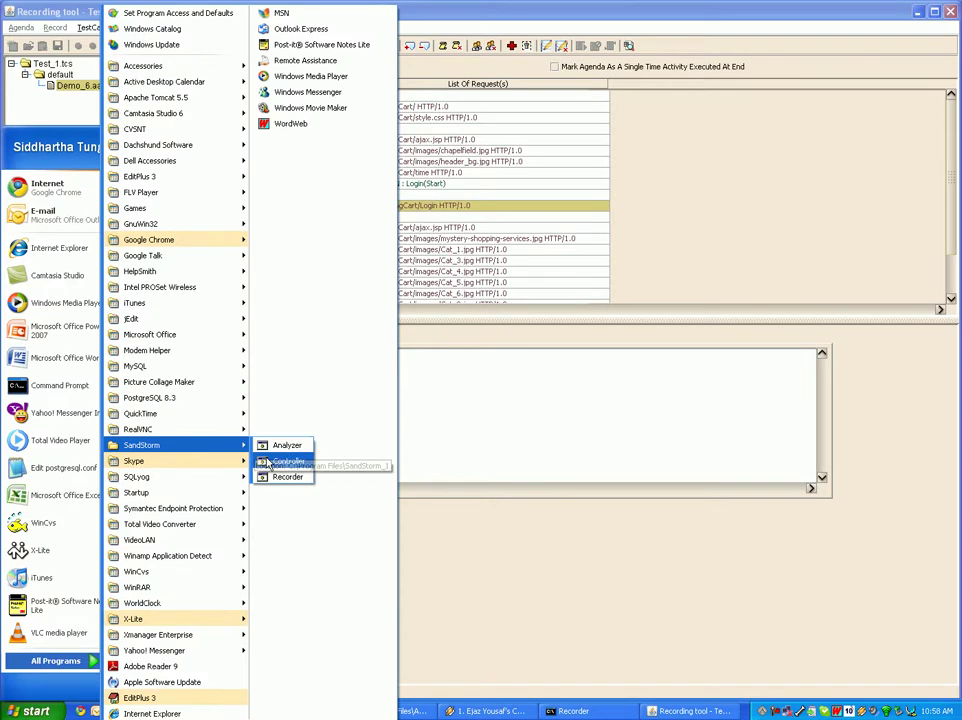
pyautogui.click(268, 462)
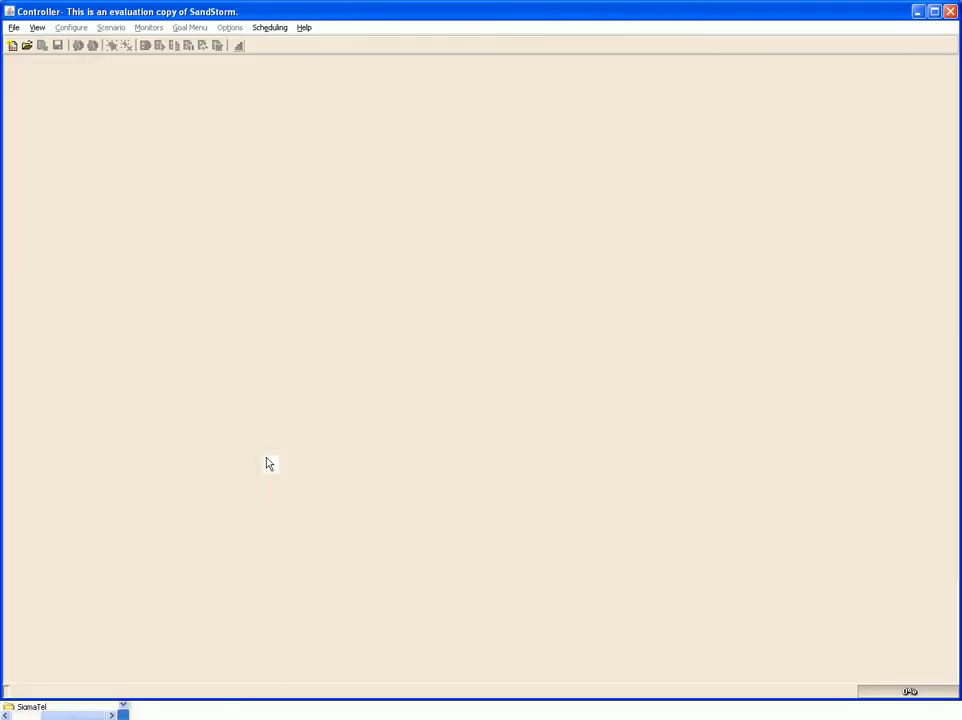
# - Create a new normal scenario named Scene_1
pyautogui.click(13, 46)
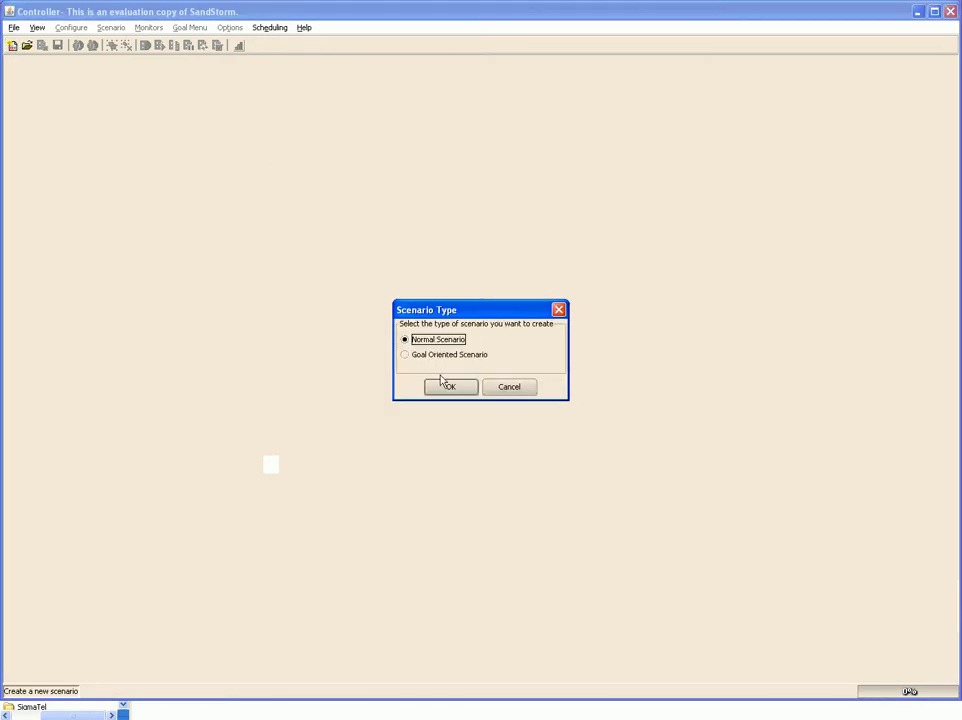
pyautogui.click(447, 390)
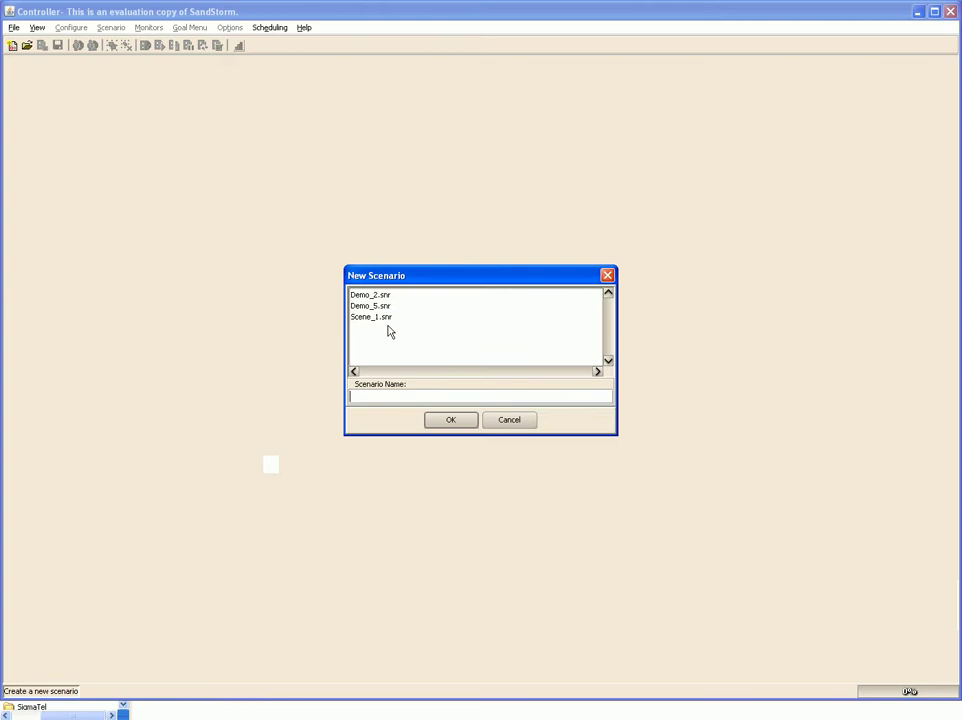
pyautogui.write('Scene_1')
pyautogui.press('Return')
pyautogui.press('Return')
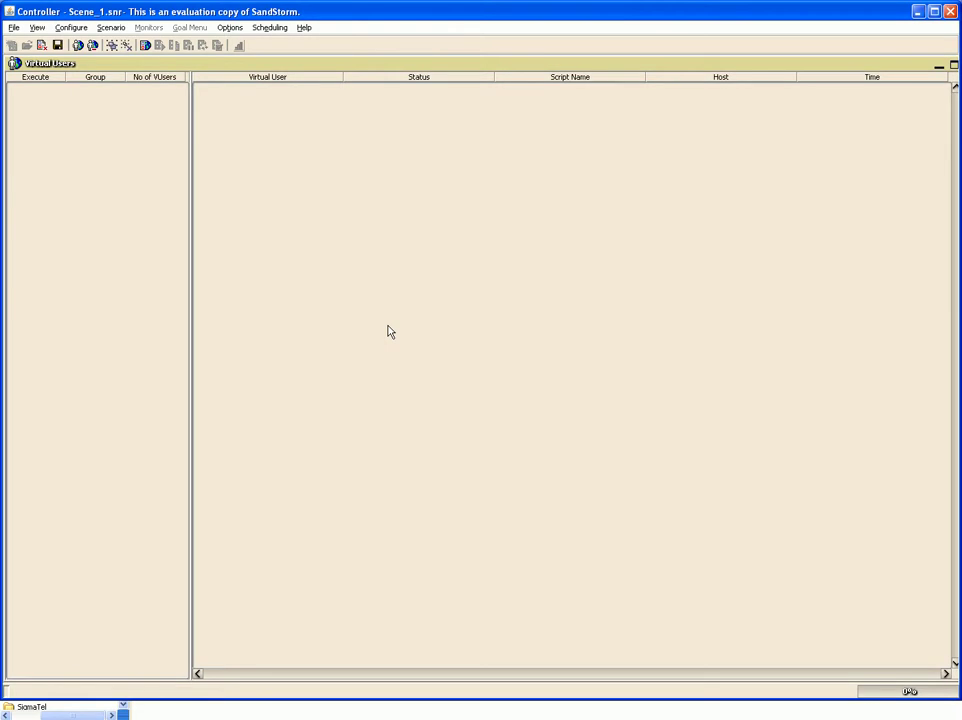
# - Add a group named Group1 to the scenario
pyautogui.click(112, 45)
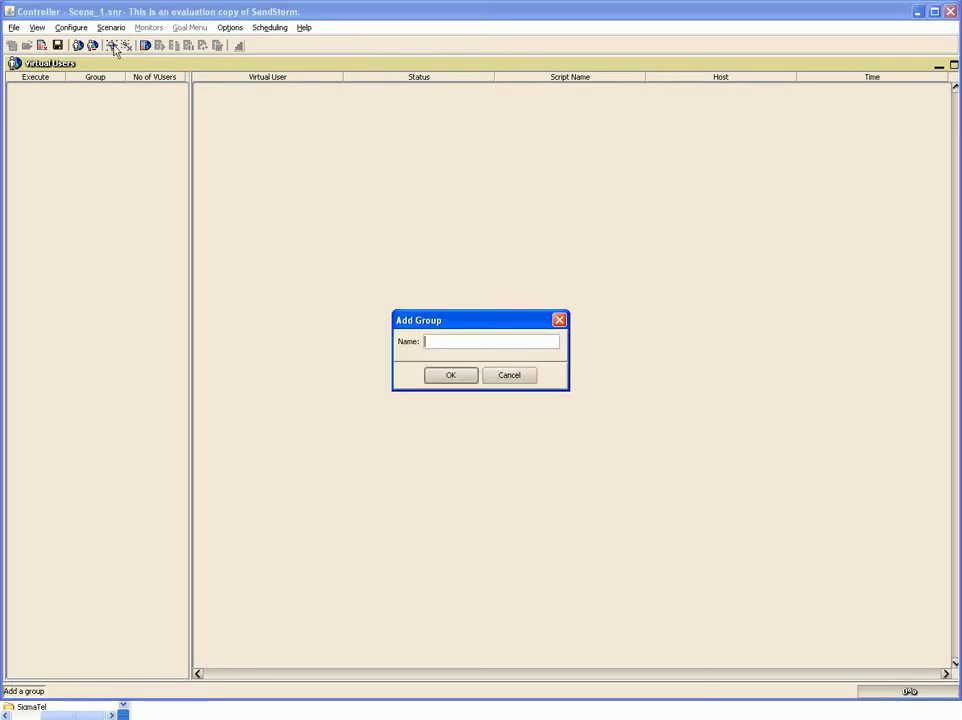
pyautogui.write('Grop')
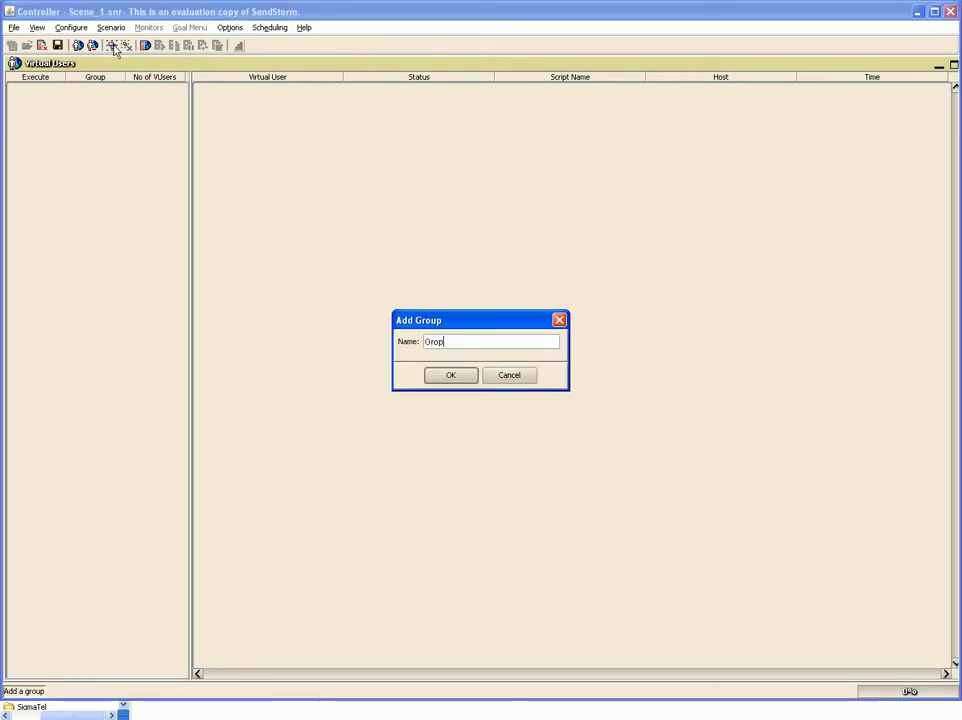
pyautogui.press('BackSpace')
pyautogui.write('up1')
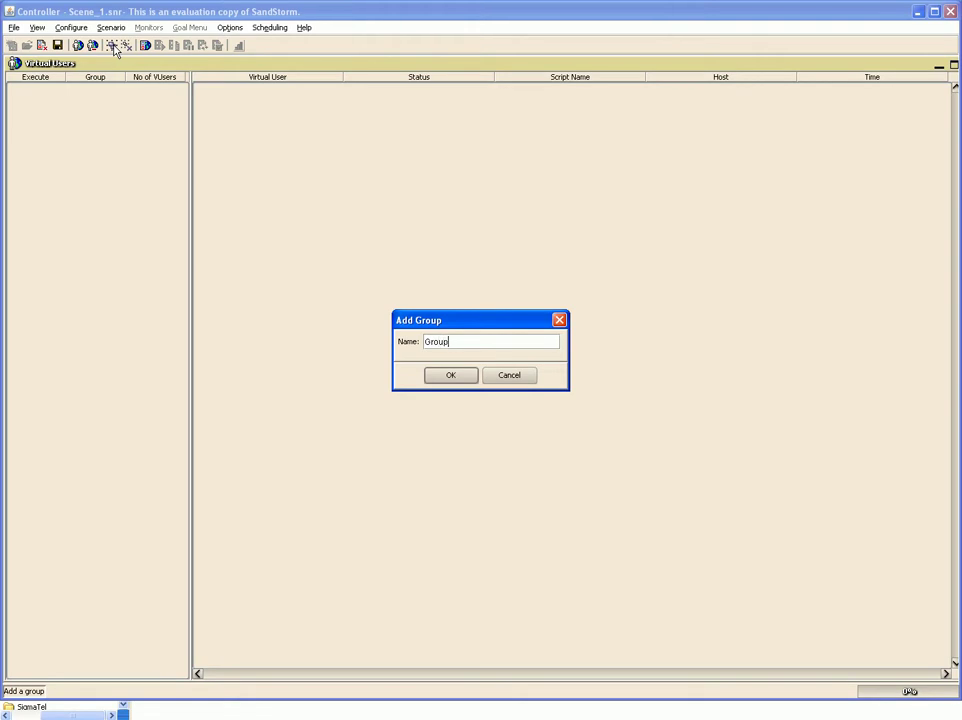
pyautogui.press('Return')
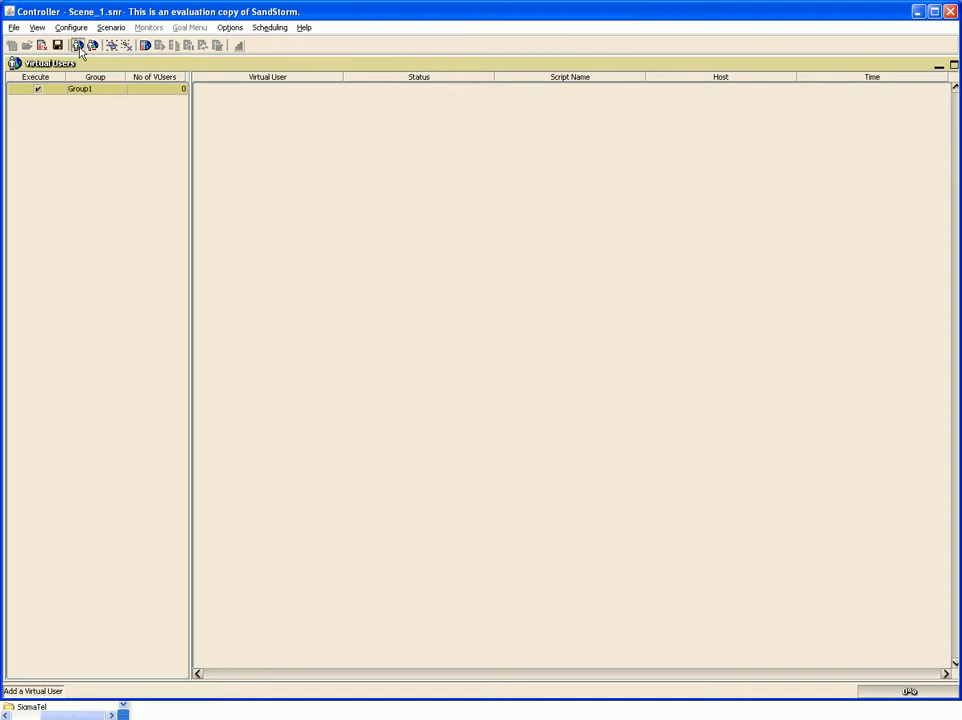
# - Add 5 virtual users to Group1 that run the Test_1.tcs test case
pyautogui.click(77, 45)
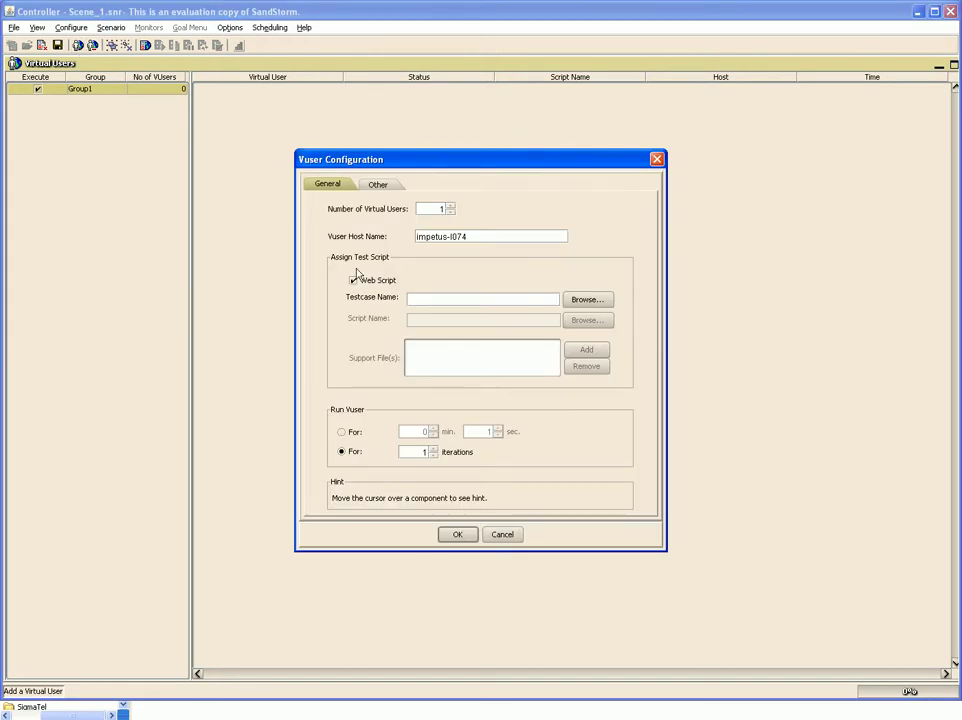
pyautogui.click(418, 210)
pyautogui.write('5')
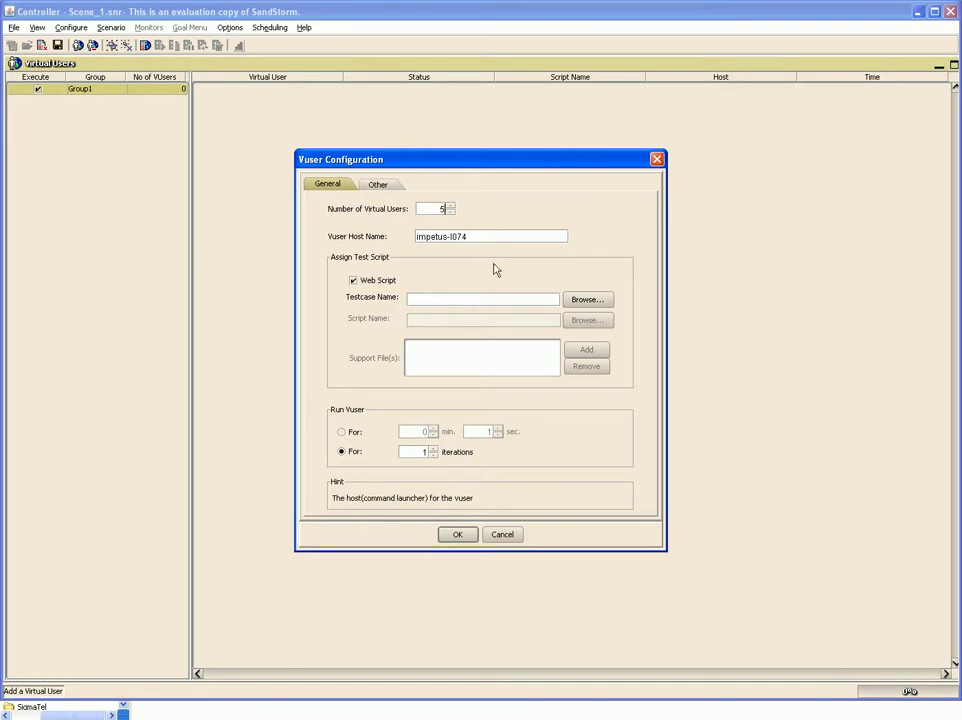
pyautogui.click(482, 233)
pyautogui.click(585, 303)
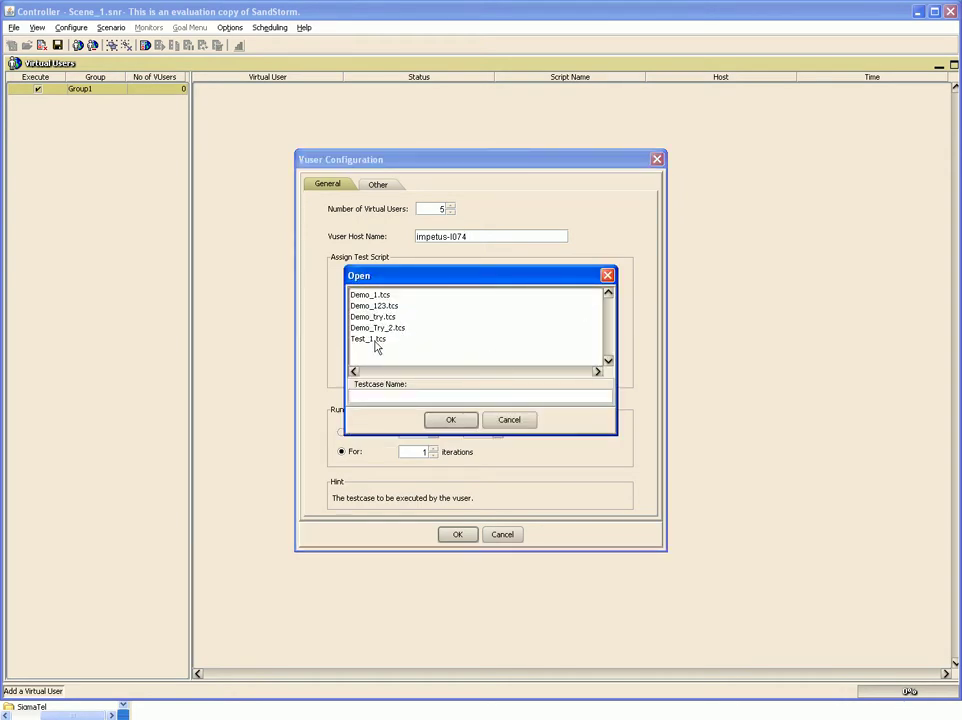
pyautogui.click(385, 340)
pyautogui.click(451, 420)
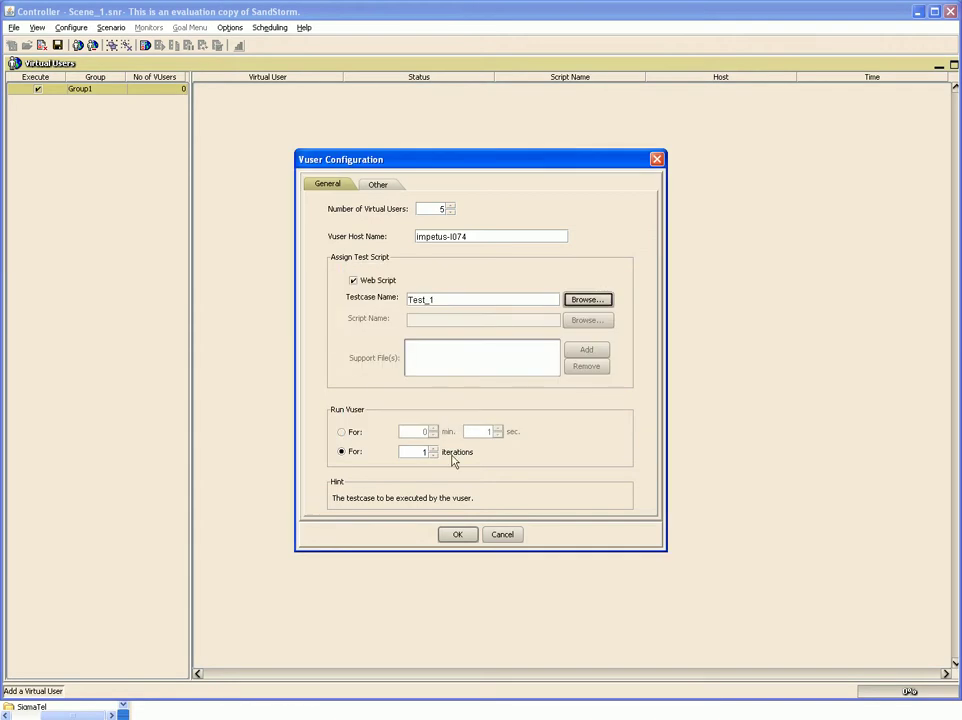
pyautogui.click(458, 536)
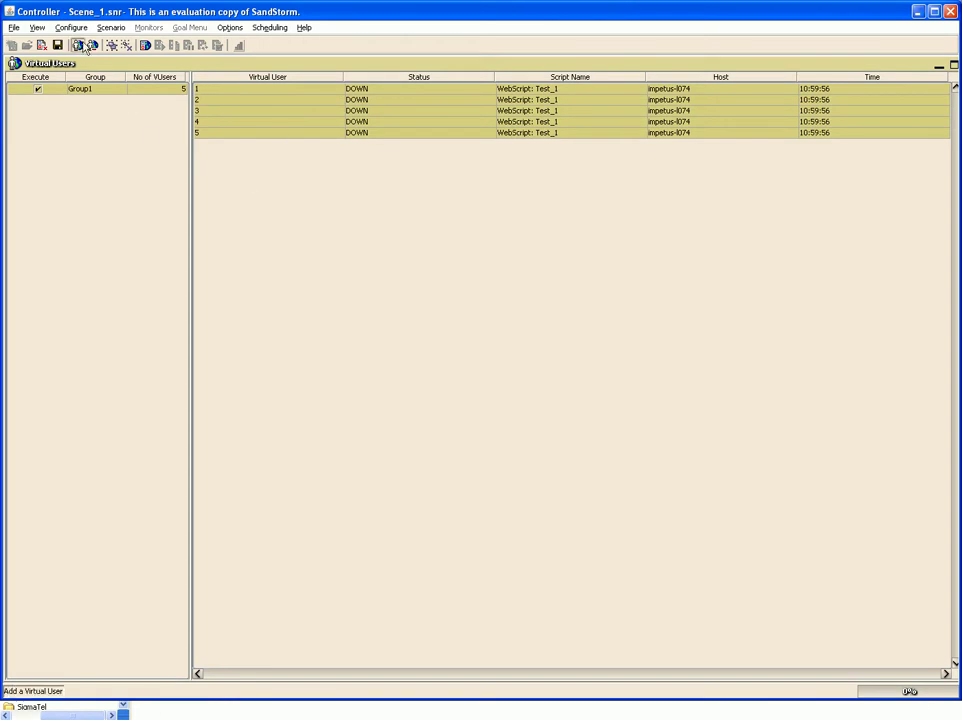
# - Set the scenario to 2 iterations, ramping up 1 VUser every 5 sec, for all virtual users
pyautogui.click(82, 30)
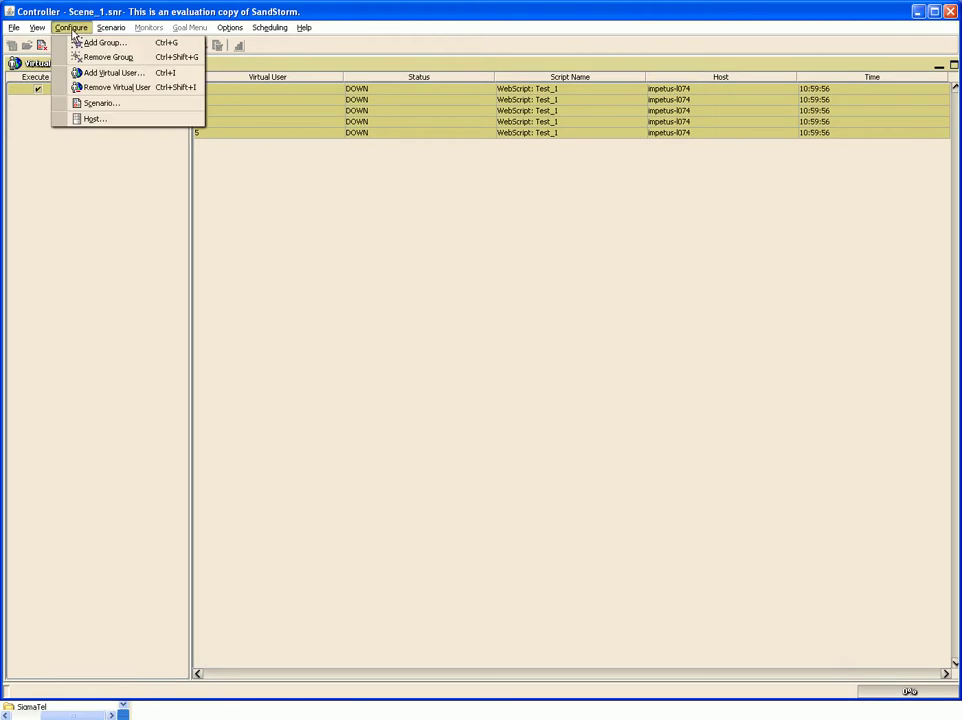
pyautogui.click(101, 110)
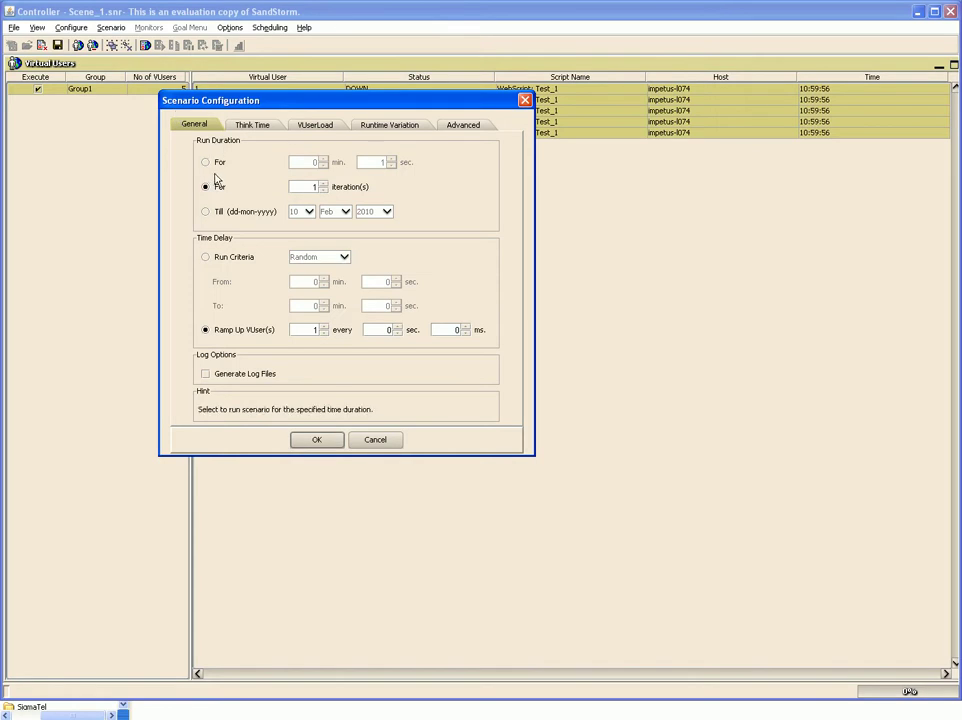
pyautogui.click(314, 188)
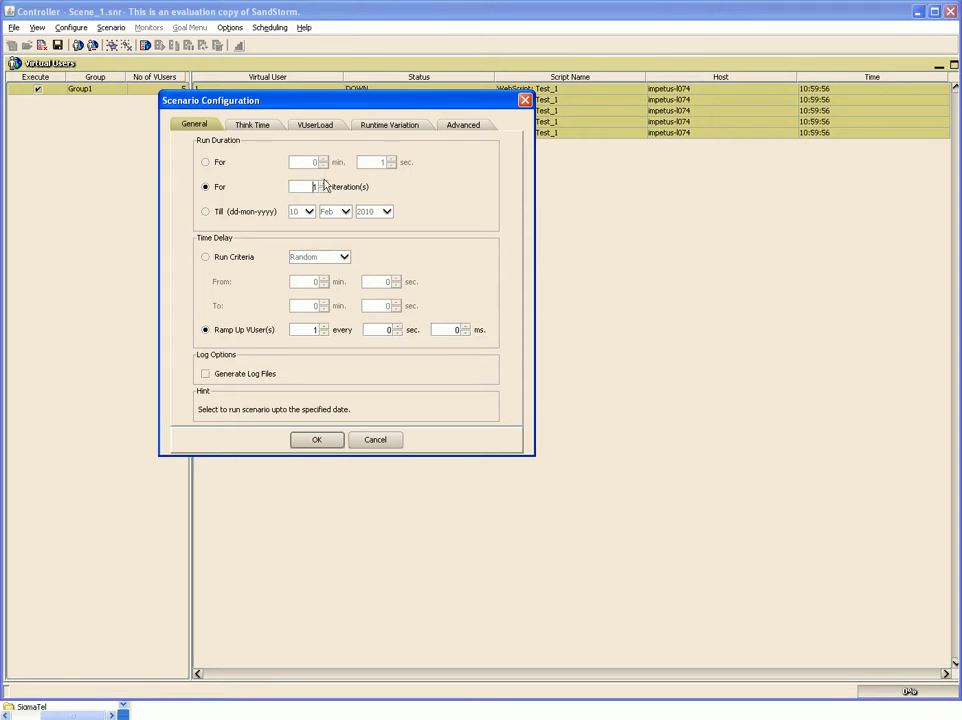
pyautogui.click(323, 183)
pyautogui.click(316, 328)
pyautogui.write('0')
pyautogui.press('BackSpace')
pyautogui.click(382, 330)
pyautogui.press('BackSpace')
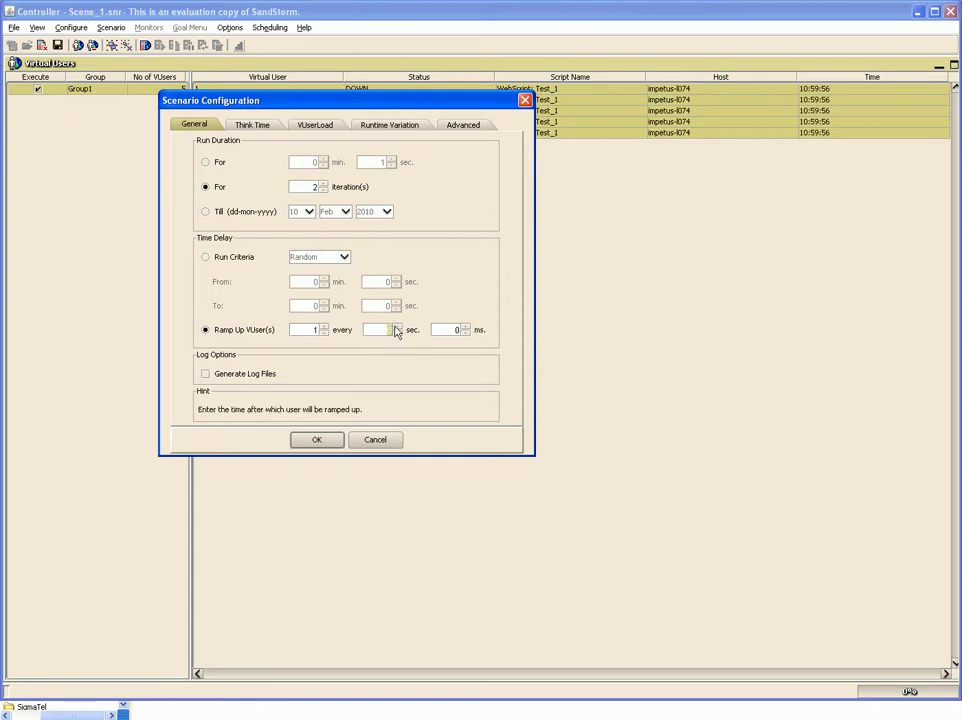
pyautogui.write('5')
pyautogui.click(334, 446)
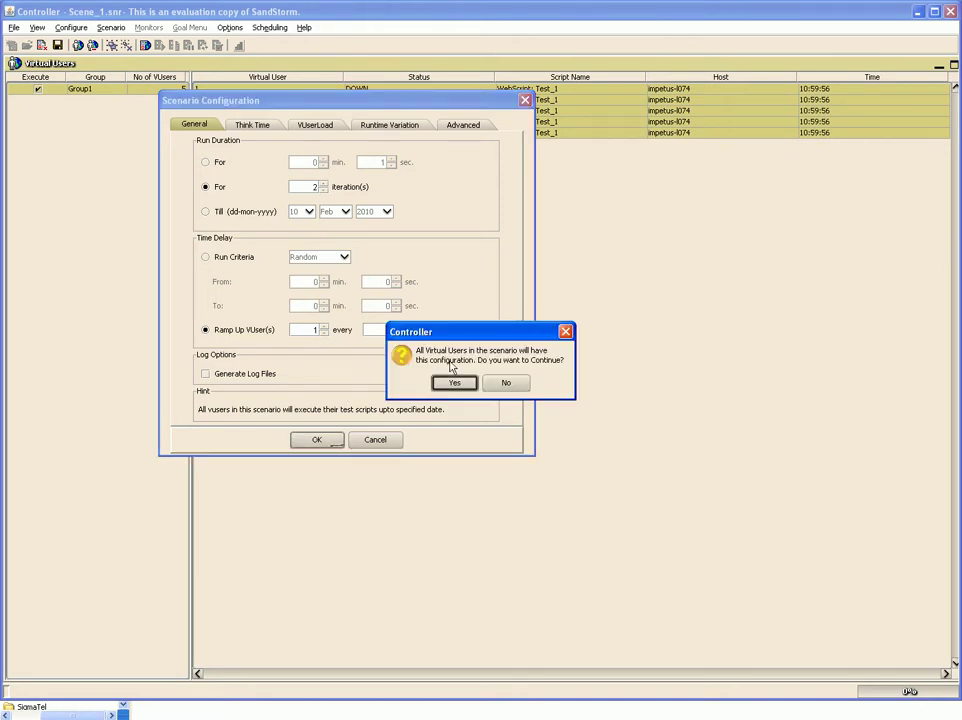
pyautogui.click(457, 382)
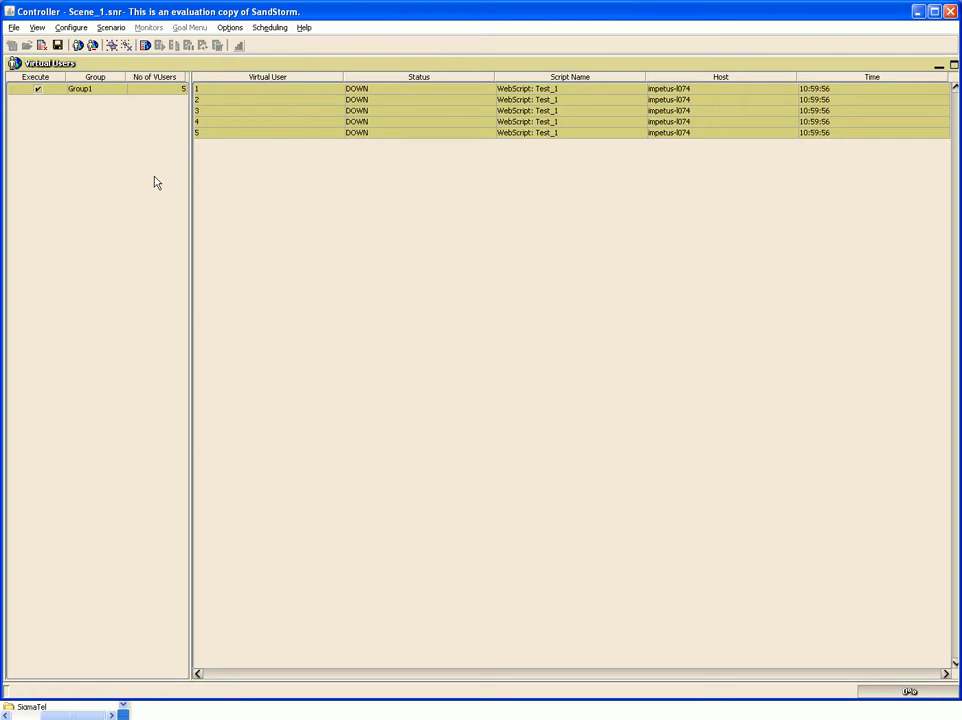
# - Point Group1's five virtual users to the Demo_try script on host localhost
pyautogui.click(71, 28)
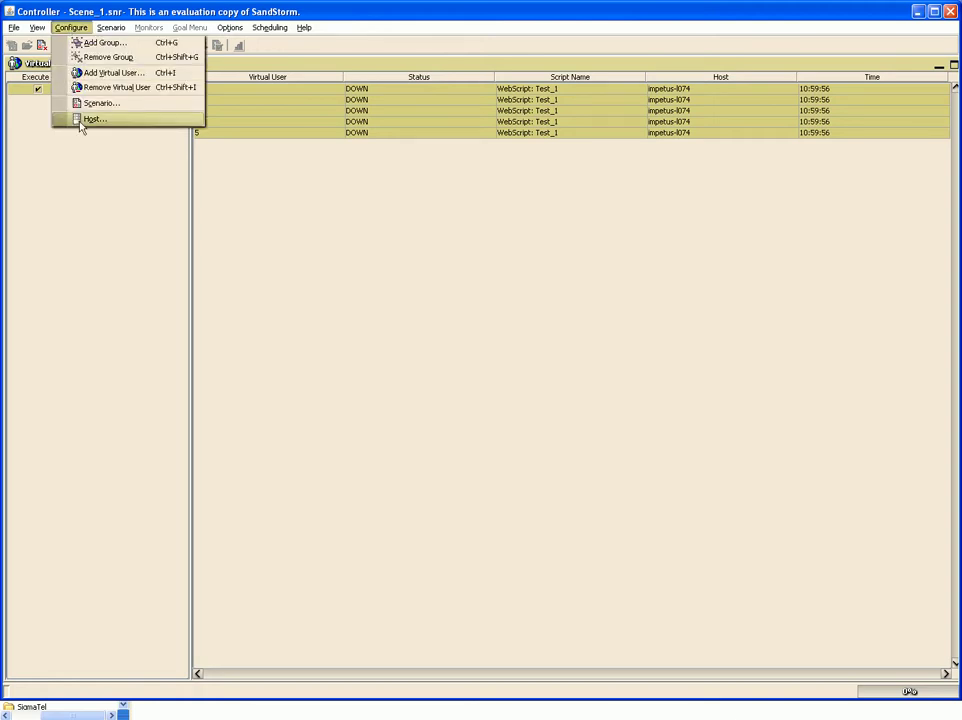
pyautogui.click(91, 122)
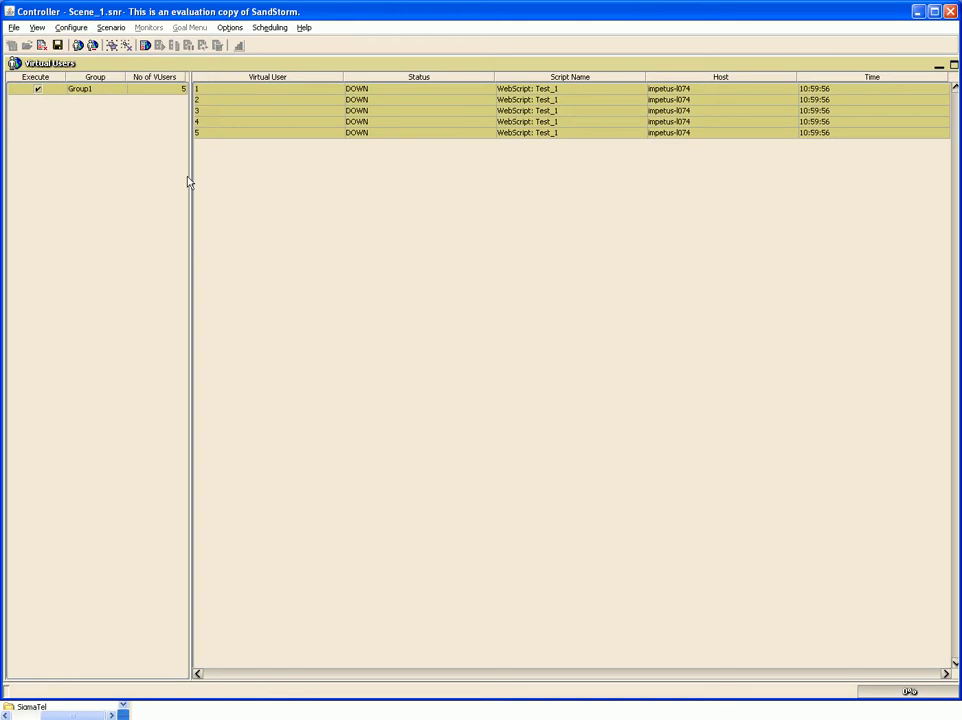
pyautogui.doubleClick(106, 92)
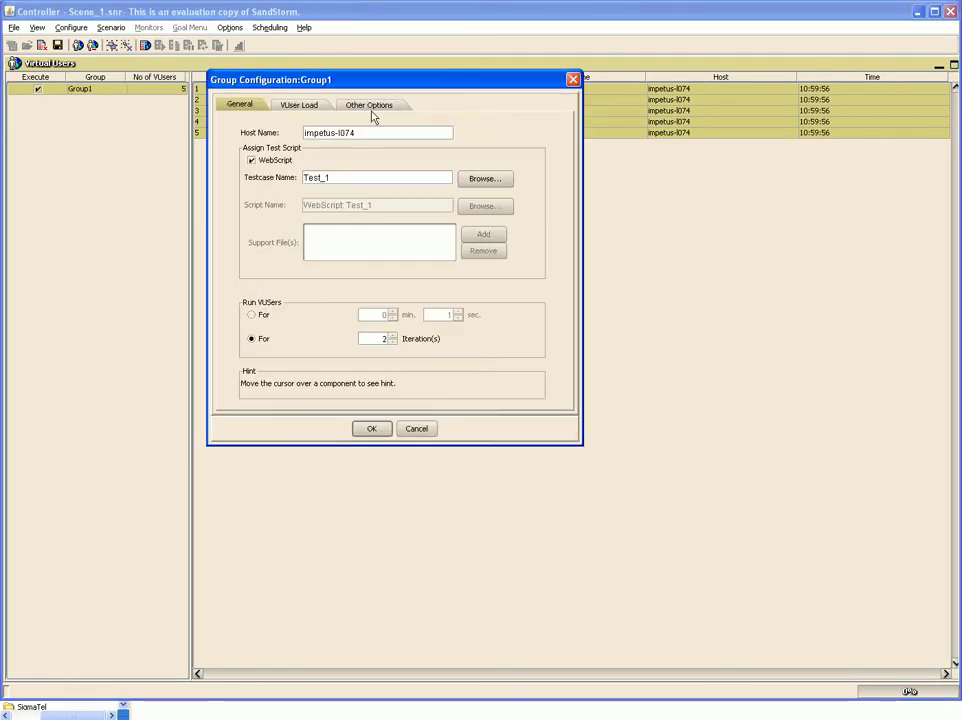
pyautogui.click(370, 106)
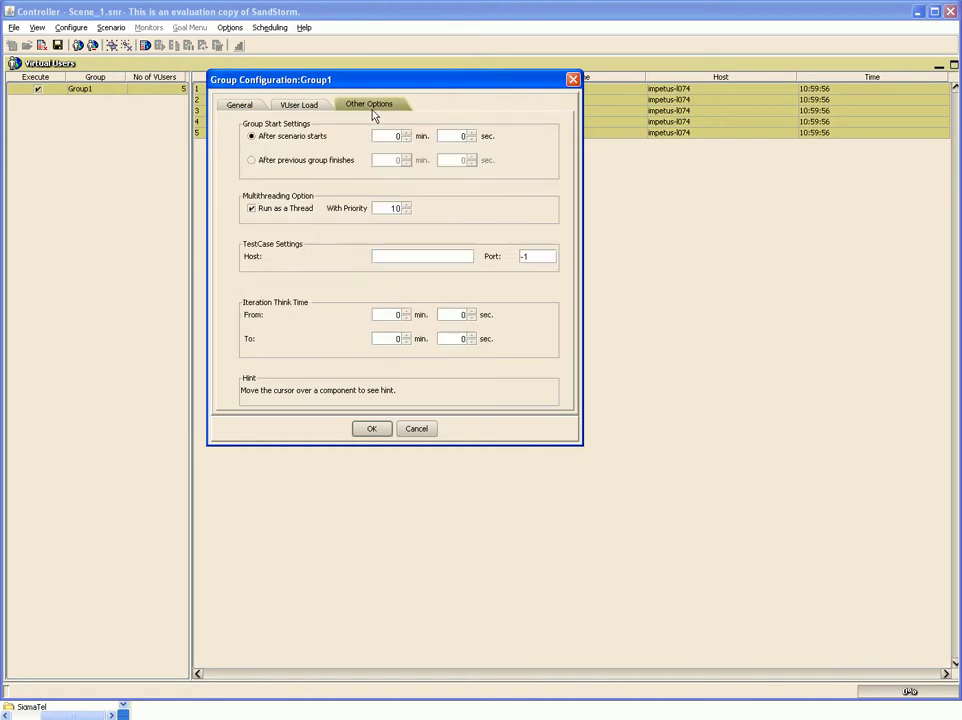
pyautogui.click(406, 257)
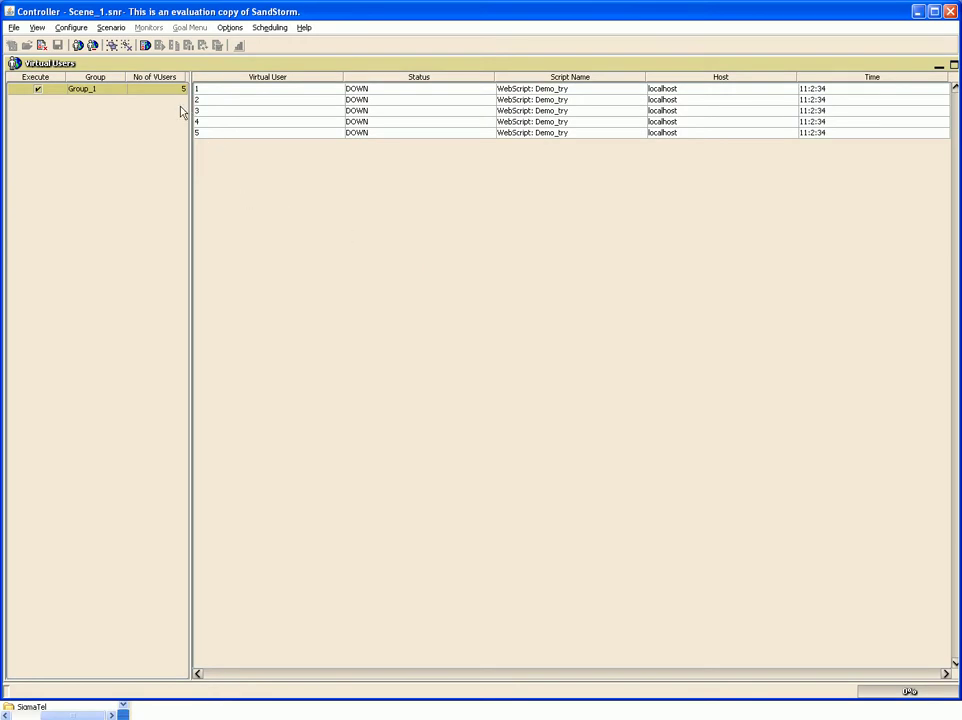
# - Load the scenario, declining to copy DRM scripts to the remote host
pyautogui.click(145, 47)
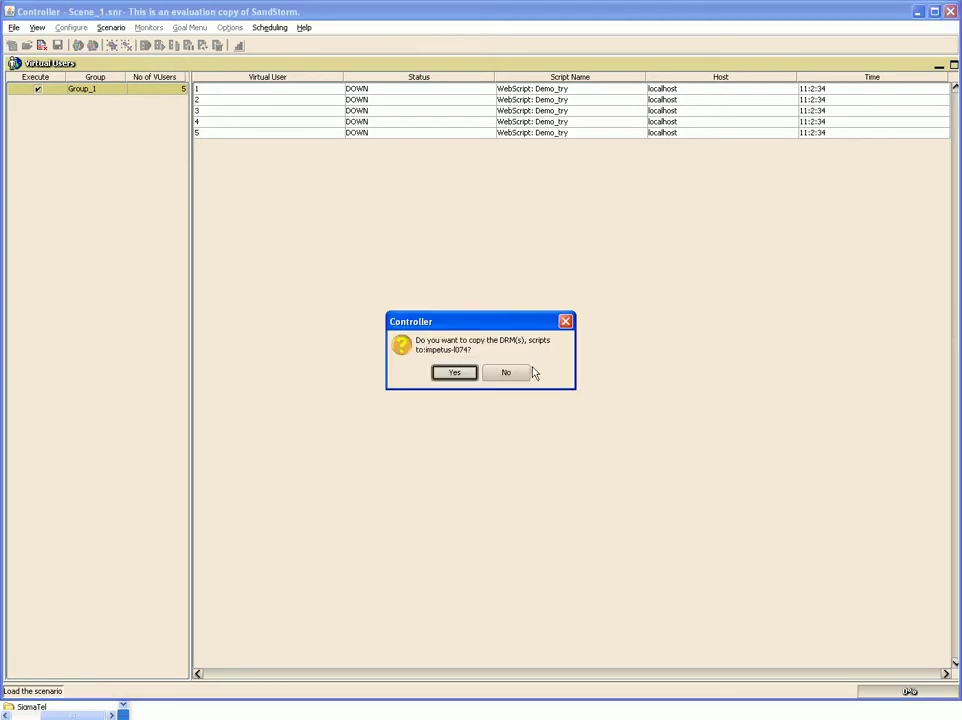
pyautogui.click(509, 373)
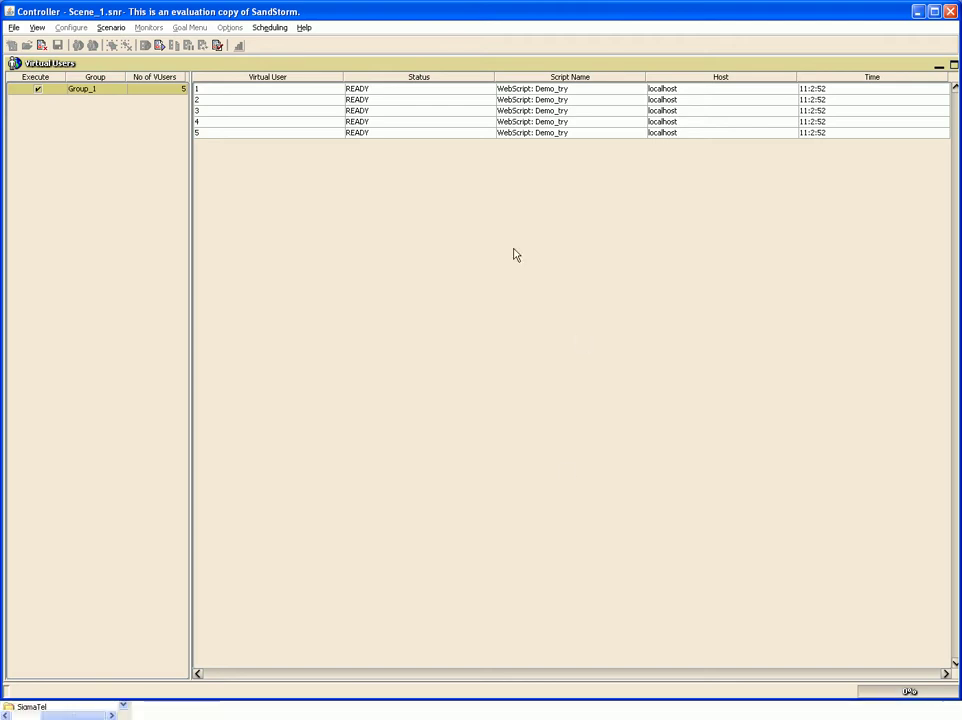
# - Run the scenario, watching the Real Time Status Graph, then review Scenario Status
pyautogui.click(159, 46)
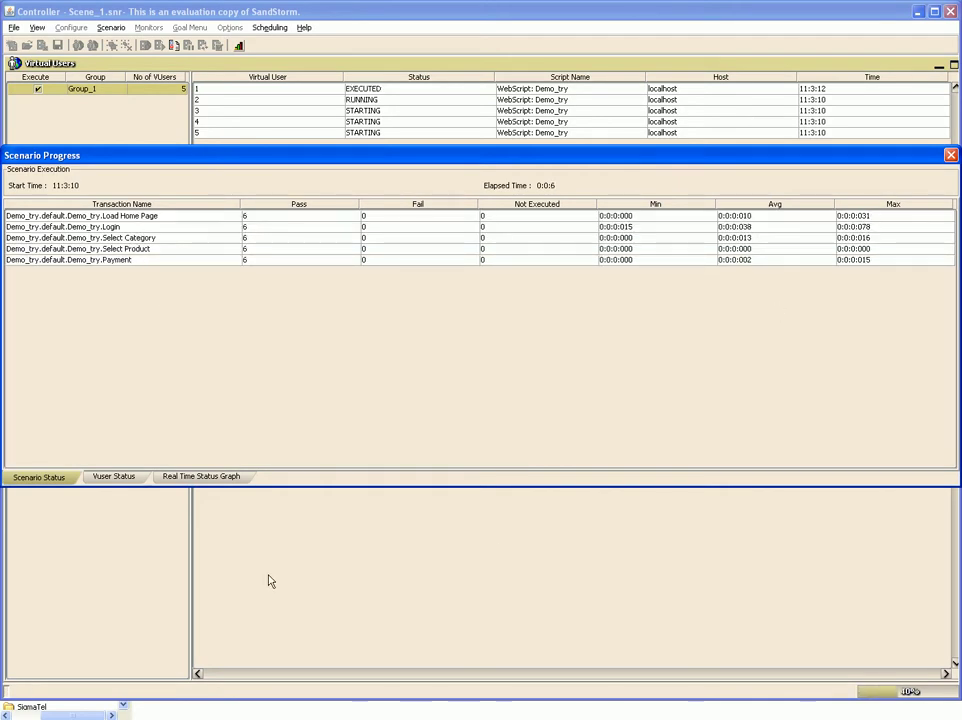
pyautogui.click(228, 478)
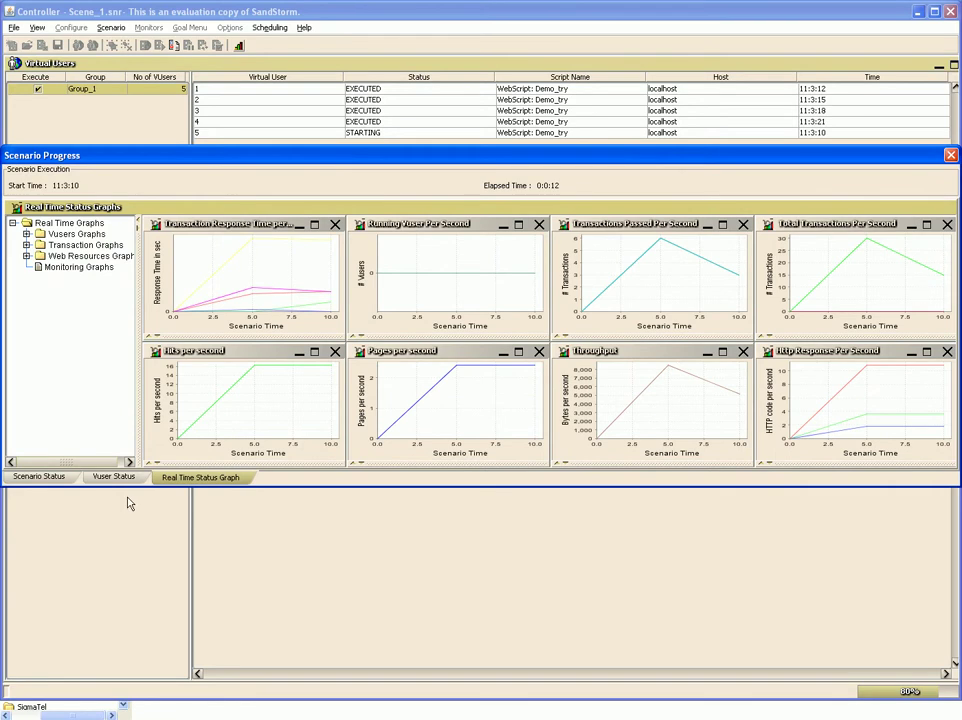
pyautogui.click(63, 481)
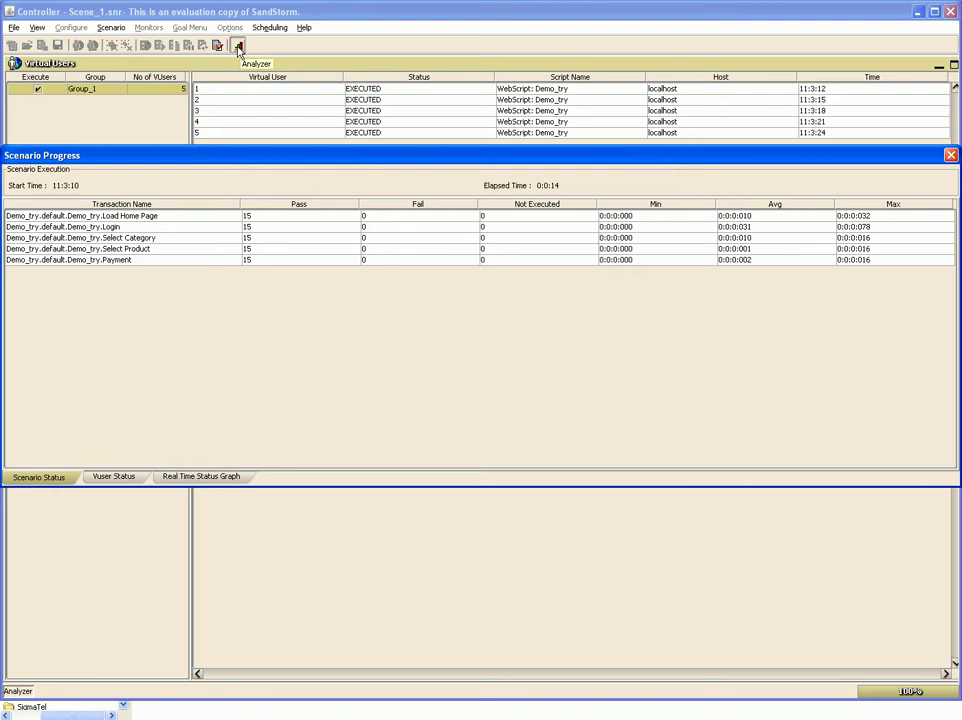
# - Open the run's results in Analyzer with the default analysis options
pyautogui.click(239, 48)
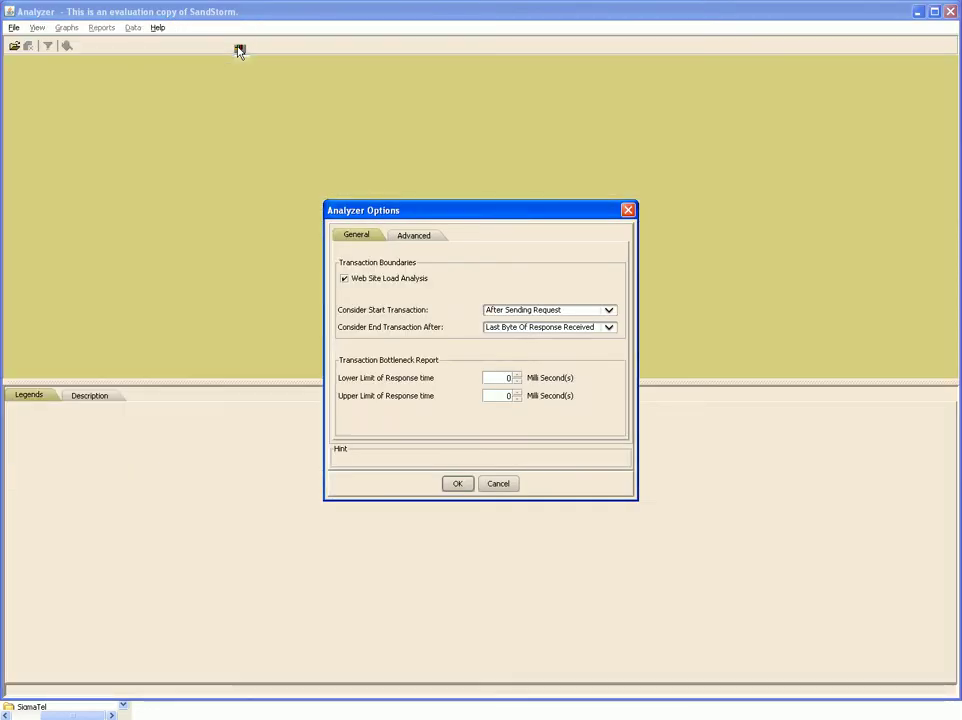
pyautogui.click(460, 485)
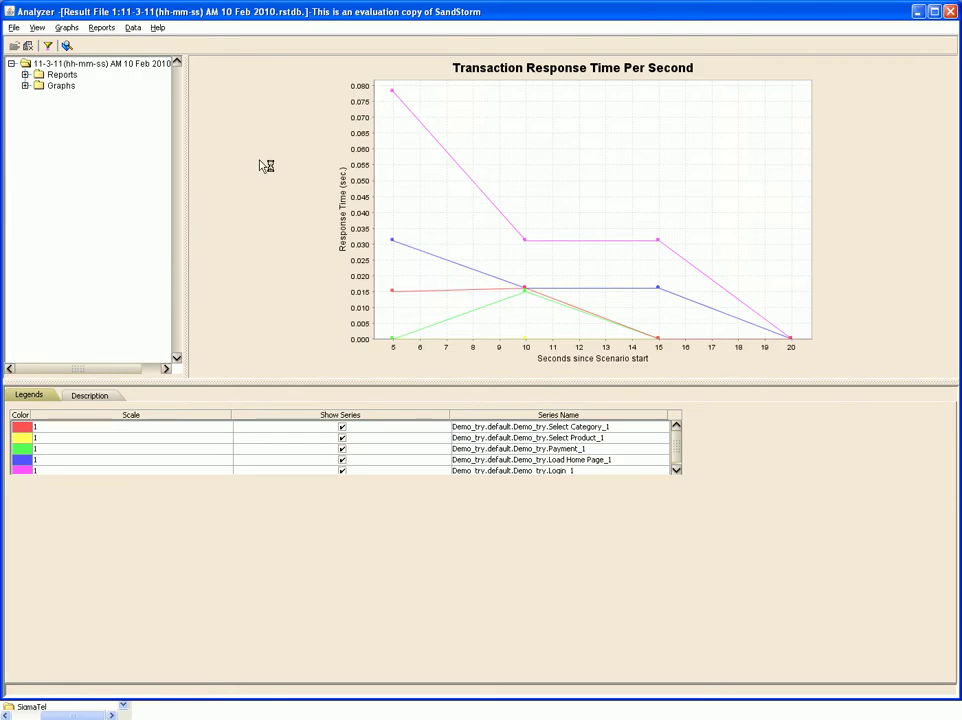
# - Show the Transaction Performance Summary bar chart and the 10-second Average Transaction Response Time/Second graph
pyautogui.click(67, 28)
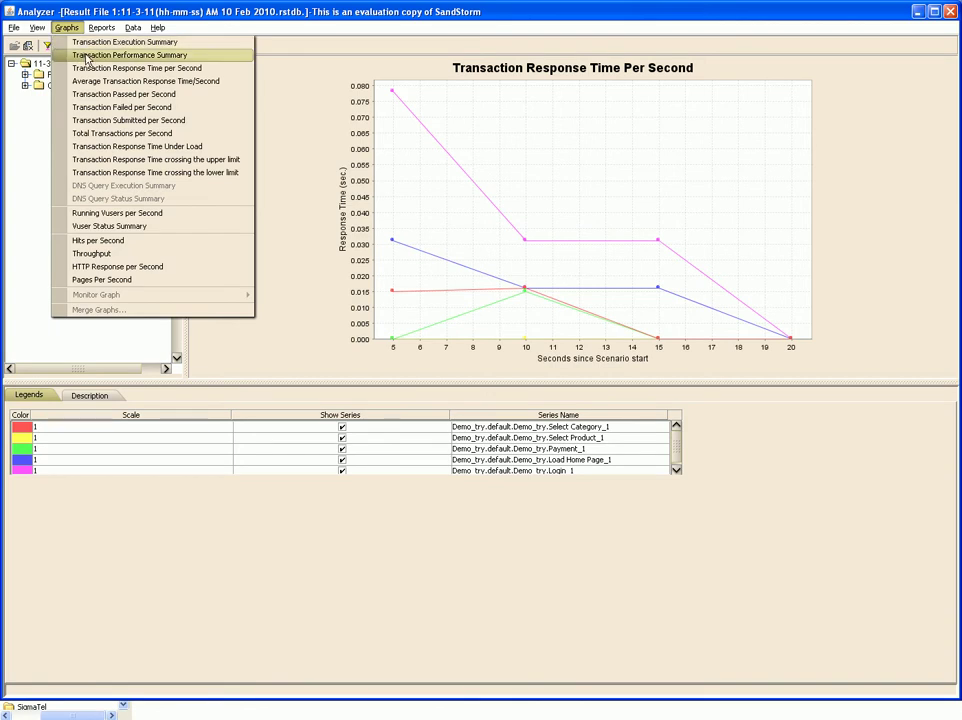
pyautogui.click(87, 57)
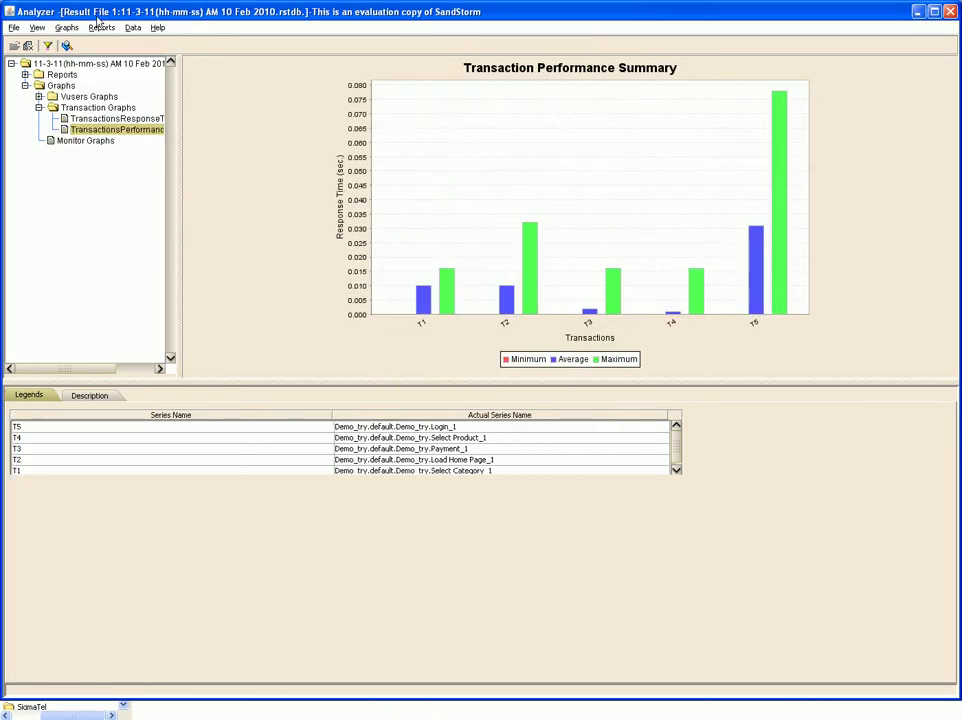
pyautogui.click(66, 27)
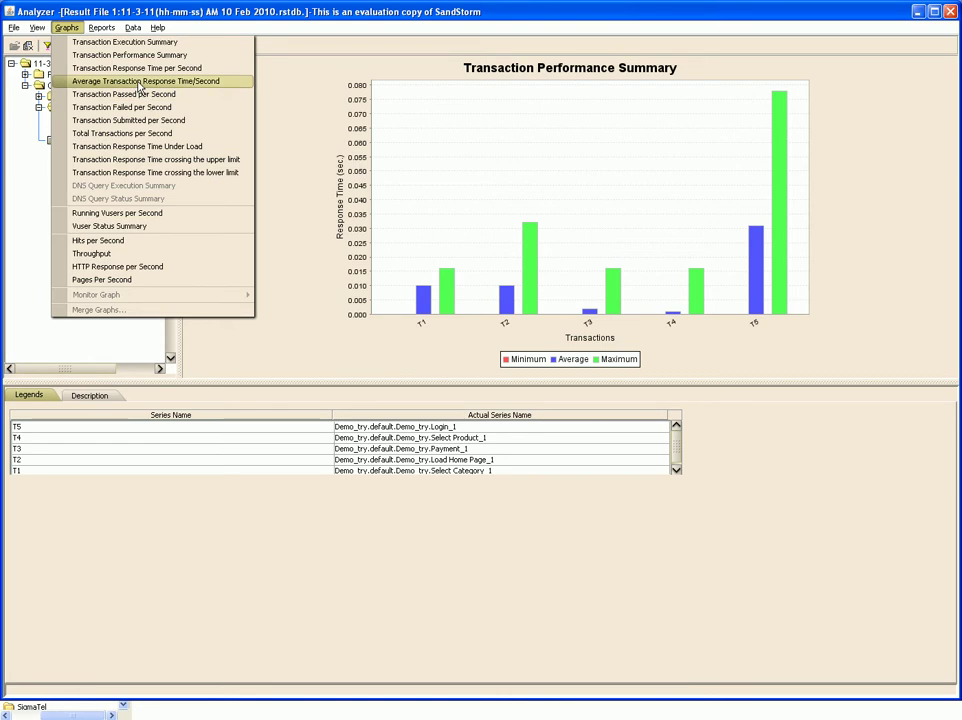
pyautogui.click(139, 88)
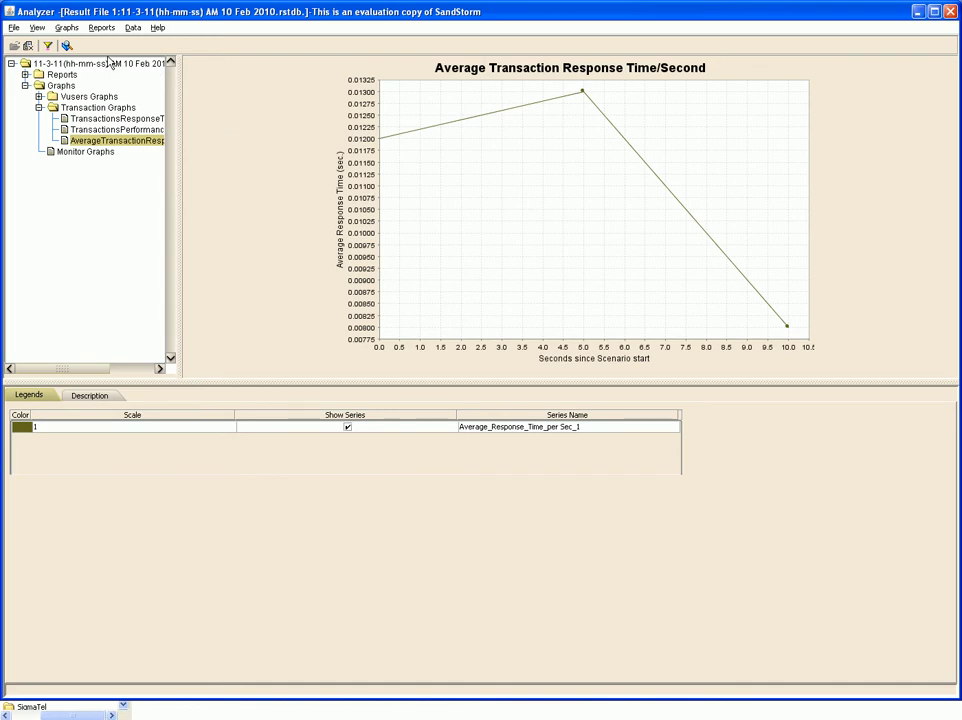
pyautogui.click(109, 30)
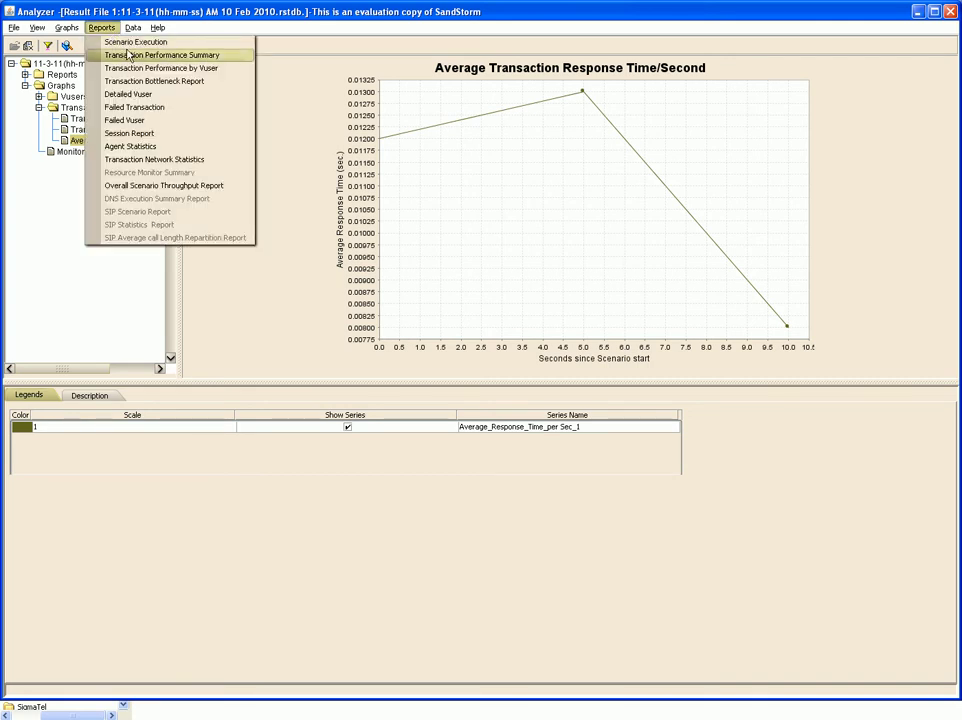
# - Open the Transaction Performance Summary and Transaction Performance by Vuser reports, scrolling through each
pyautogui.click(140, 55)
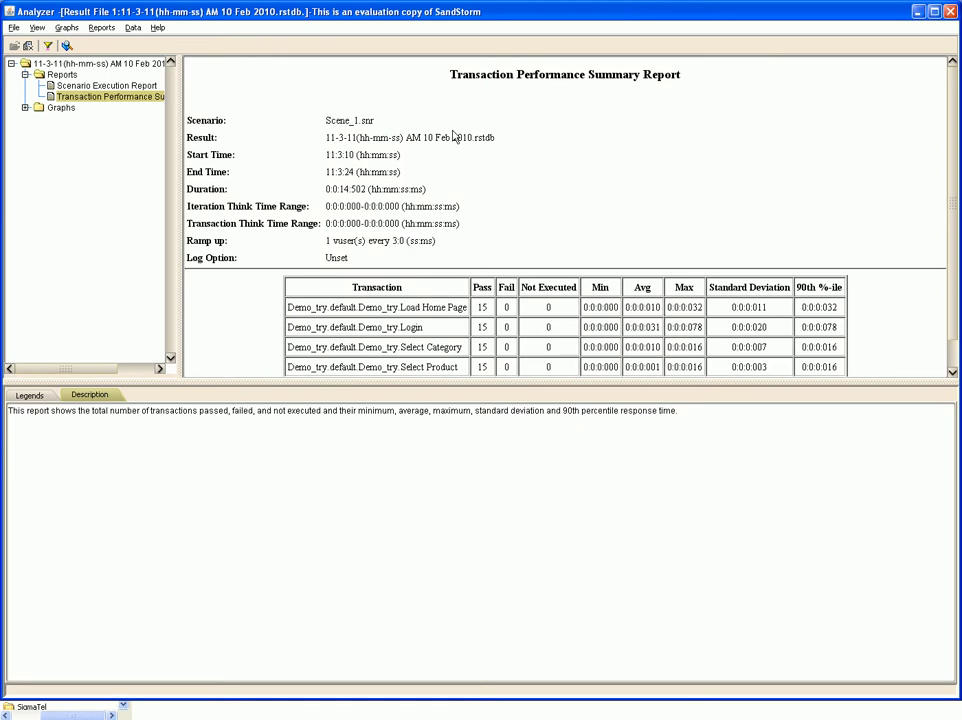
pyautogui.scroll(-1, 463, 201)
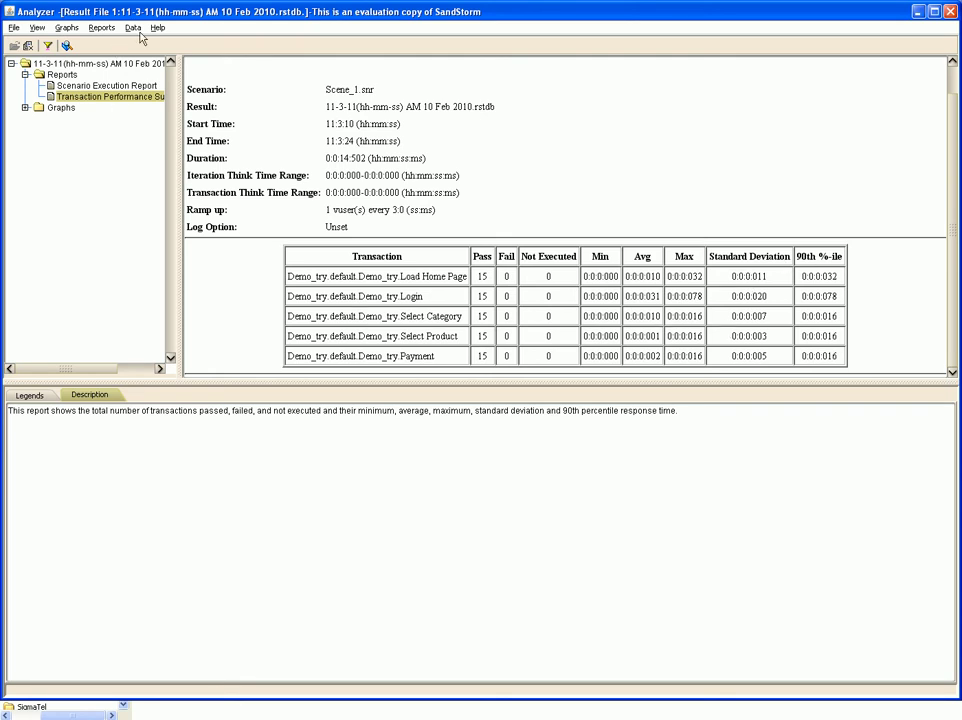
pyautogui.click(92, 29)
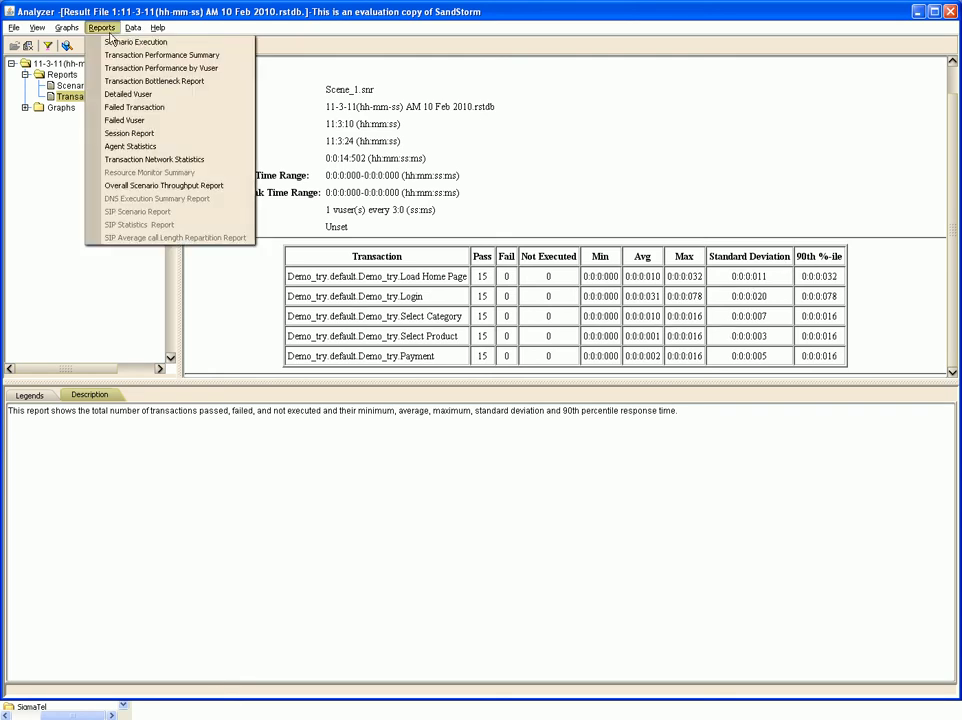
pyautogui.click(155, 72)
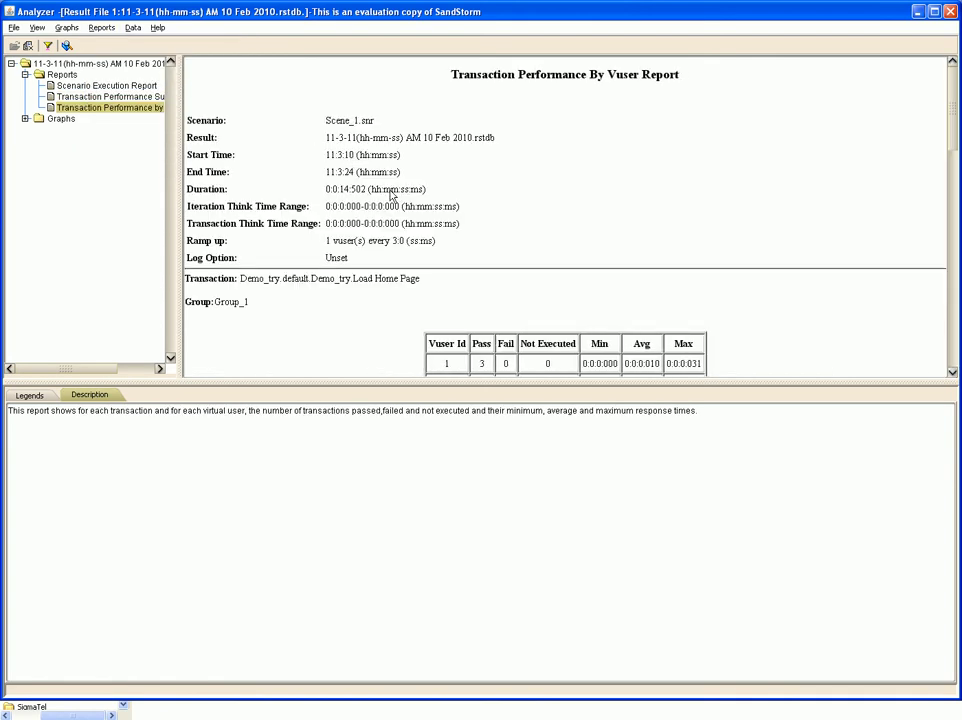
pyautogui.scroll(-3, 393, 196)
pyautogui.scroll(-4, 393, 196)
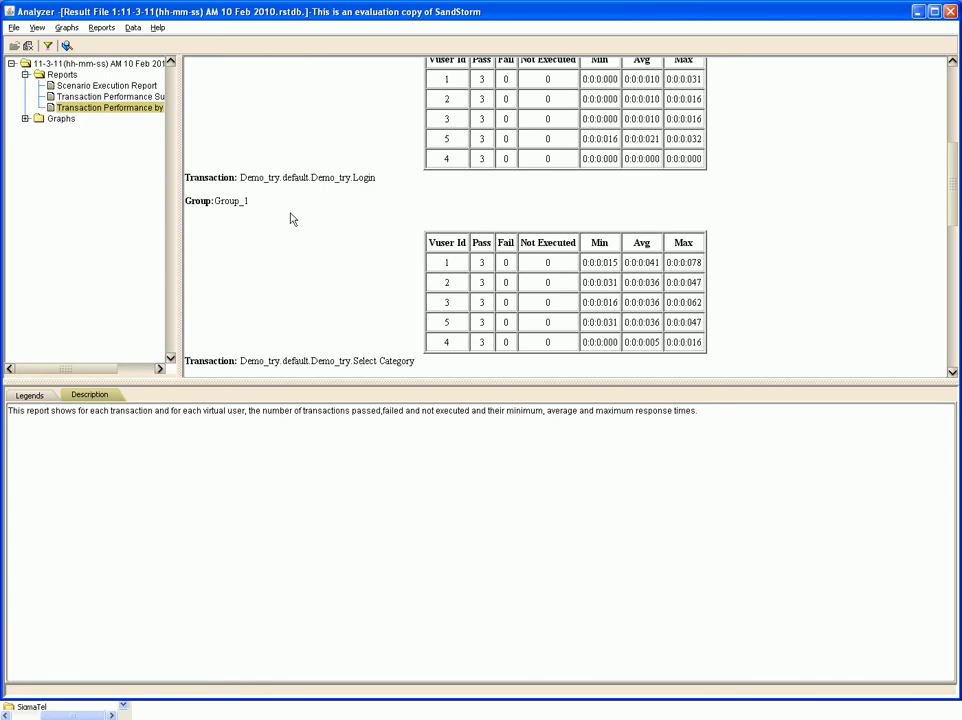
# - Bring up the Data menu's View CSV Reports and View HTML Reports options
pyautogui.click(132, 28)
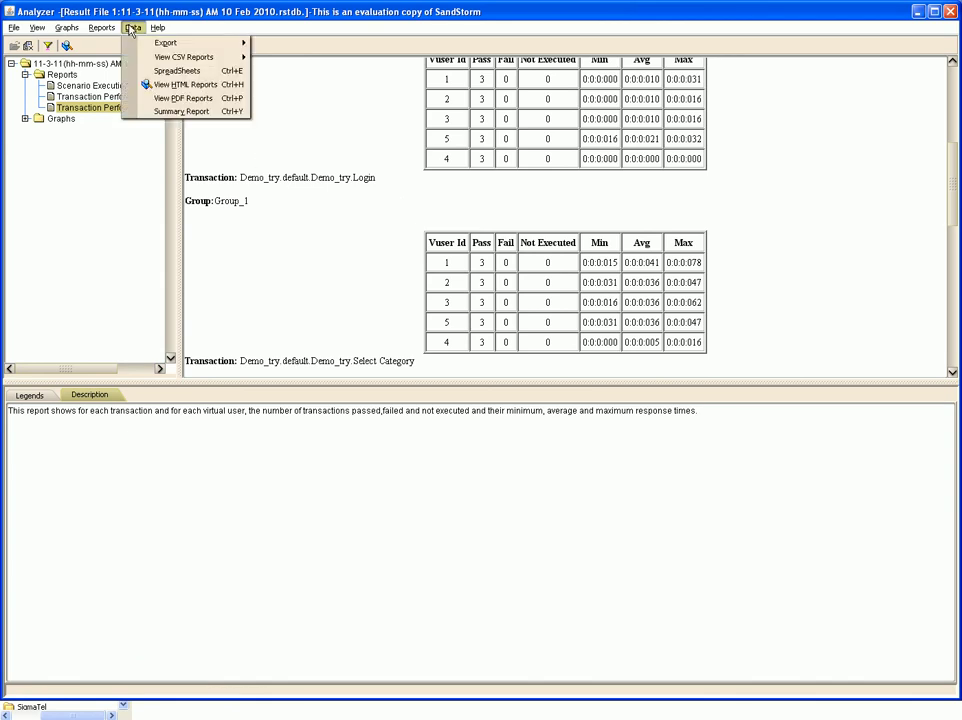
pyautogui.moveTo(196, 44)
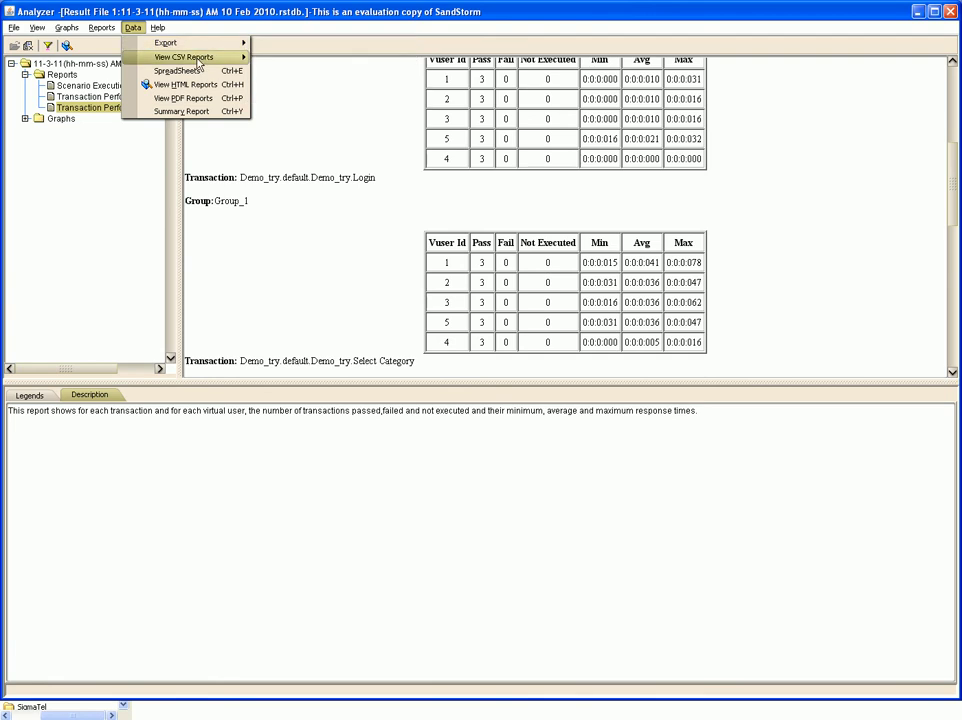